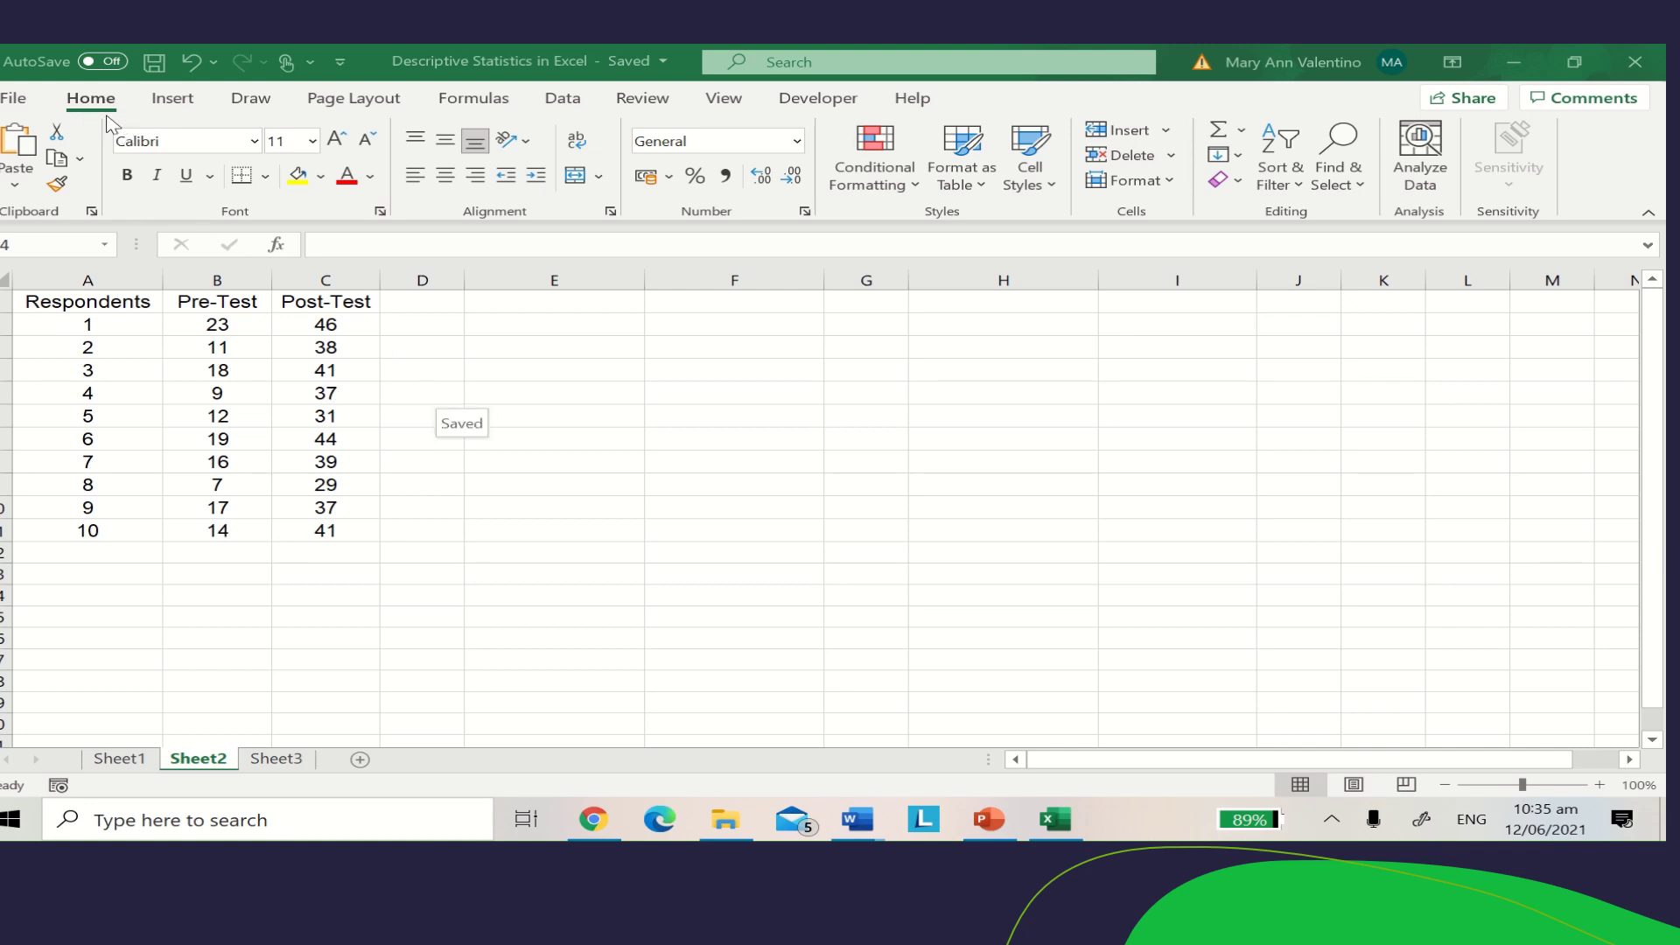
Open the Data Analysis tool list from the Data tab and centre it on Descriptive Statistics.
{"action": "left_click", "coordinate": [573, 102]}
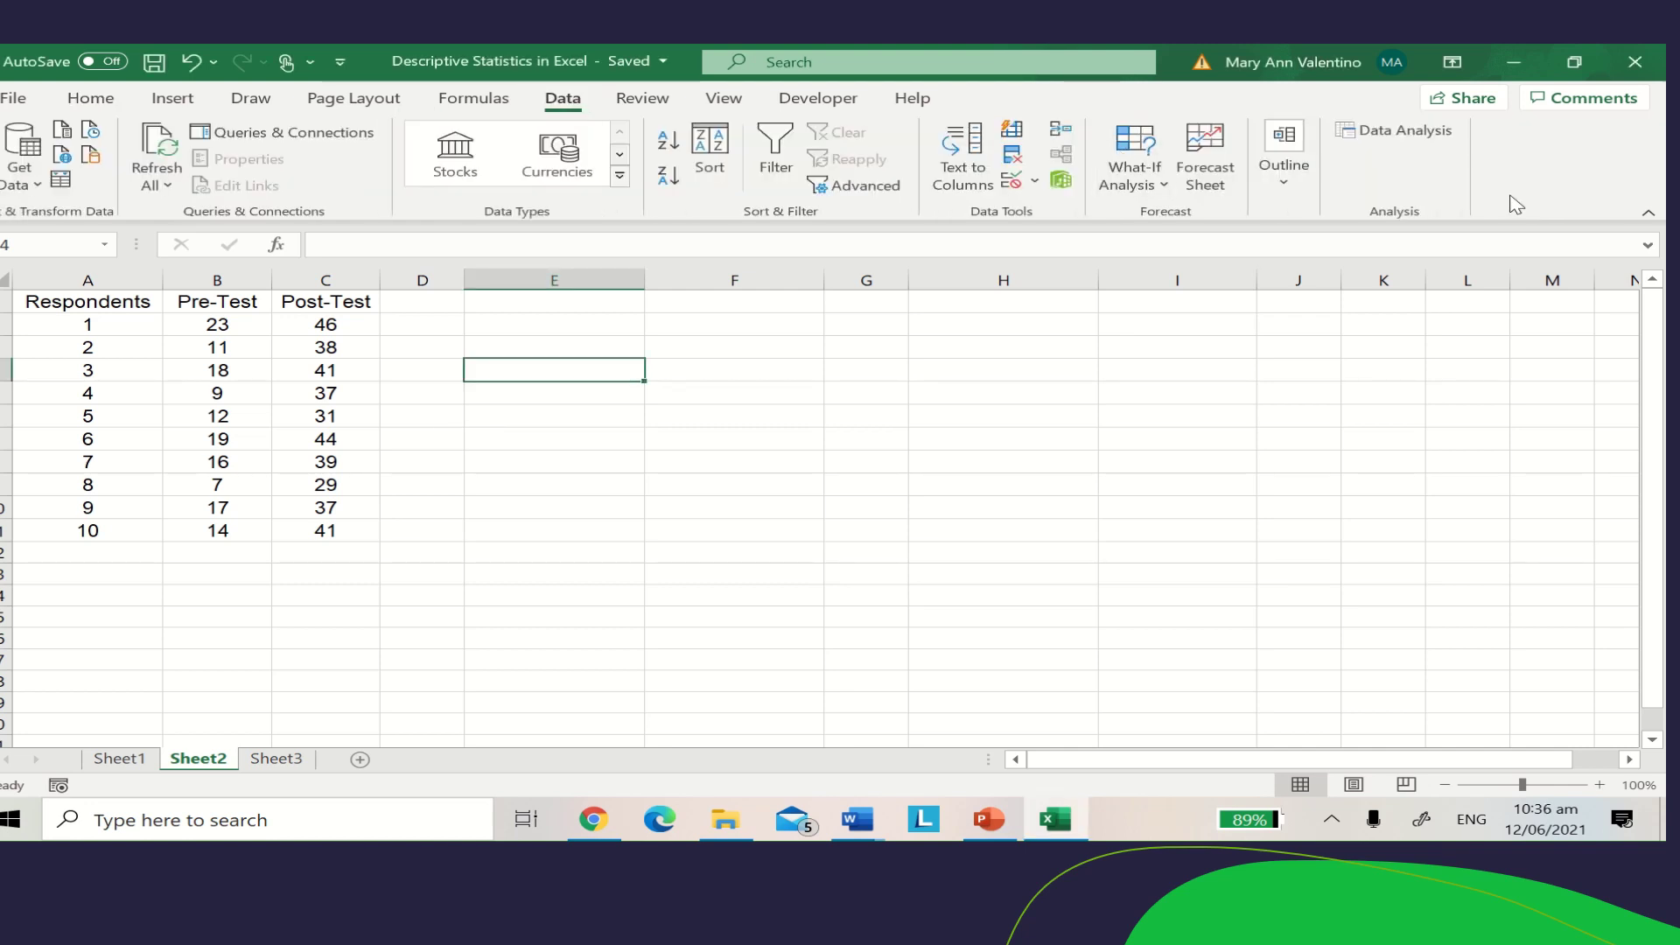
{"action": "left_click", "coordinate": [1430, 135]}
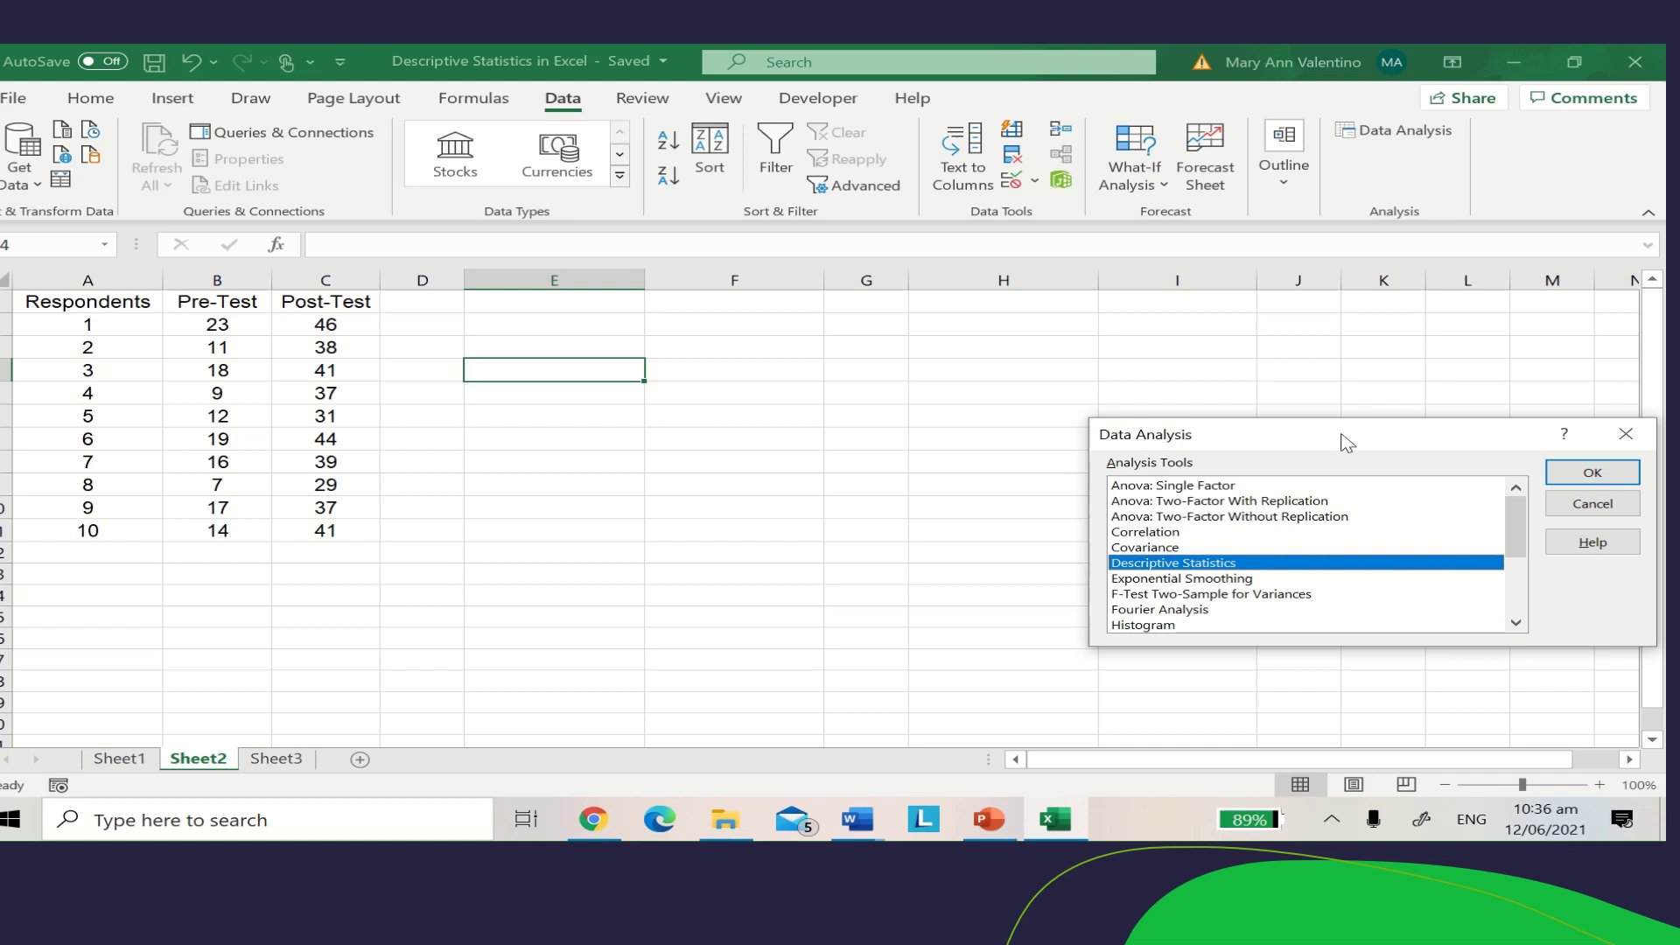
{"action": "left_click_drag", "start_coordinate": [1347, 442], "coordinate": [875, 396]}
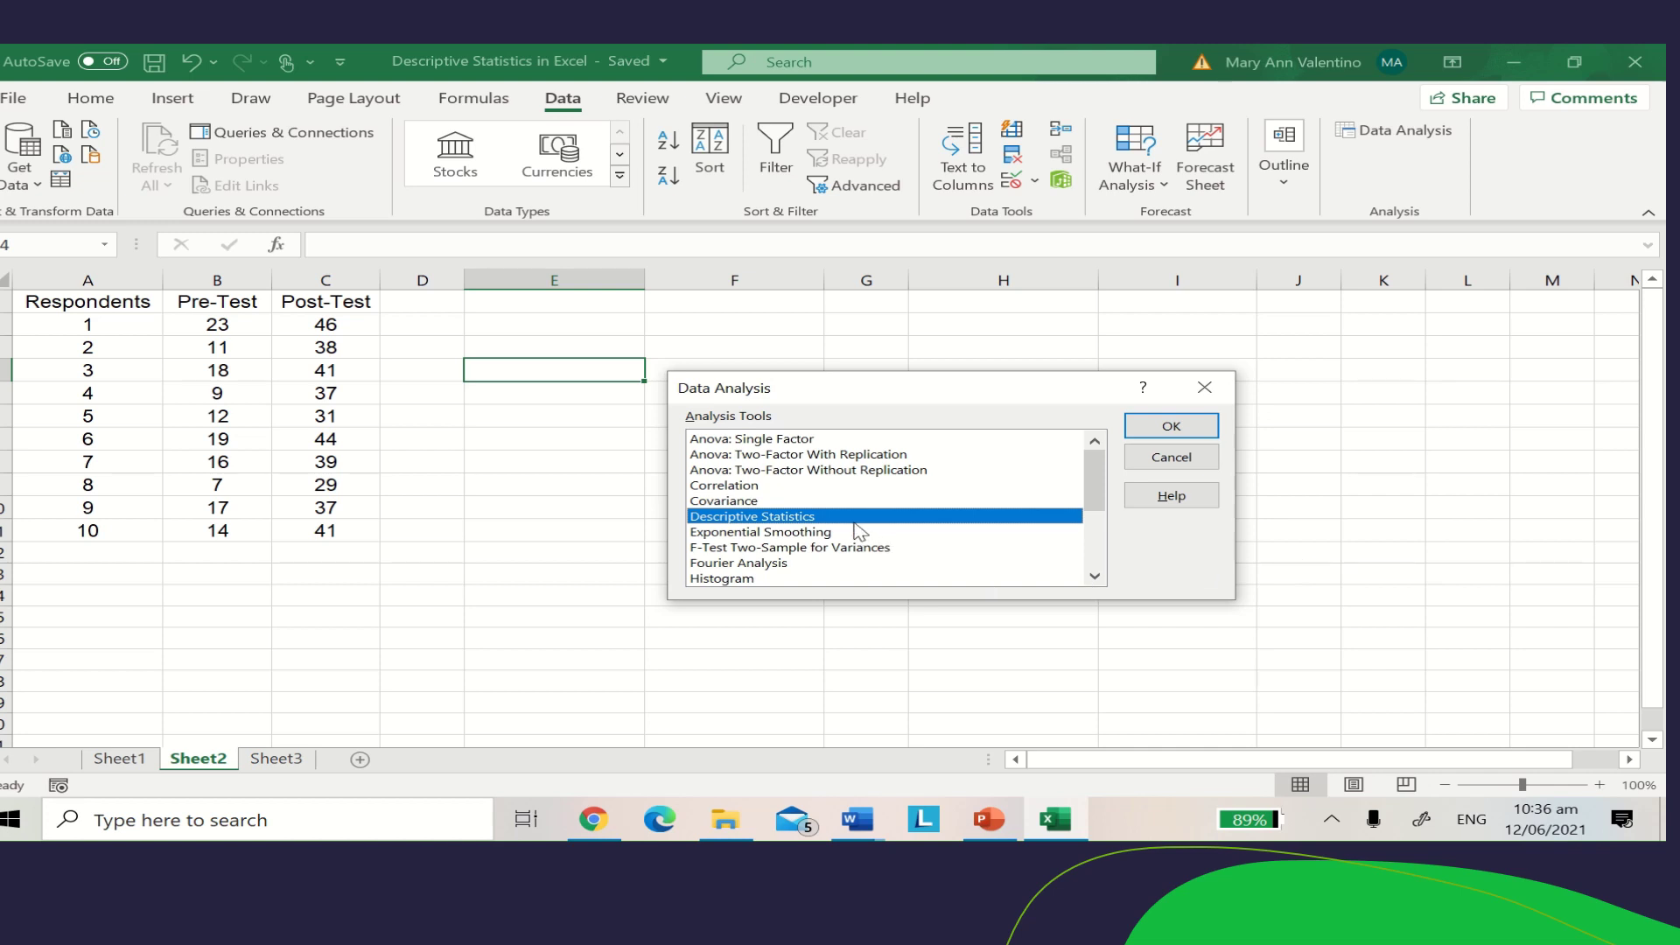
Set Descriptive Statistics input range to $B$2:$B$11 and output range to $E$2.
{"action": "left_click", "coordinate": [1205, 428]}
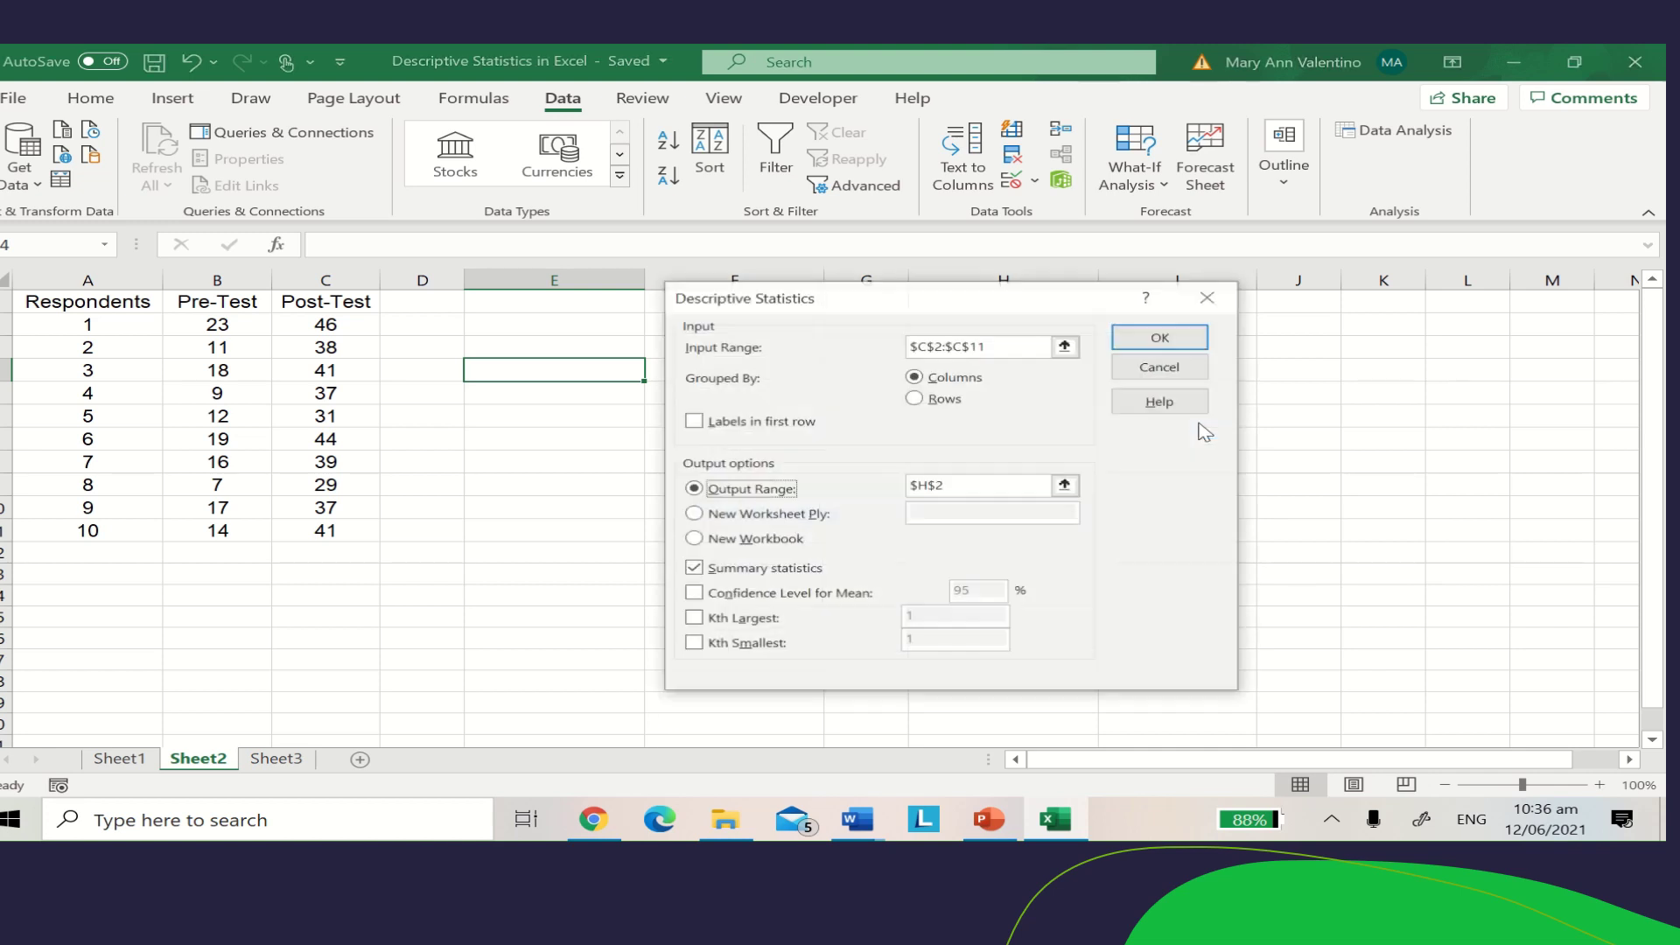
{"action": "left_click_drag", "start_coordinate": [1018, 349], "coordinate": [740, 323]}
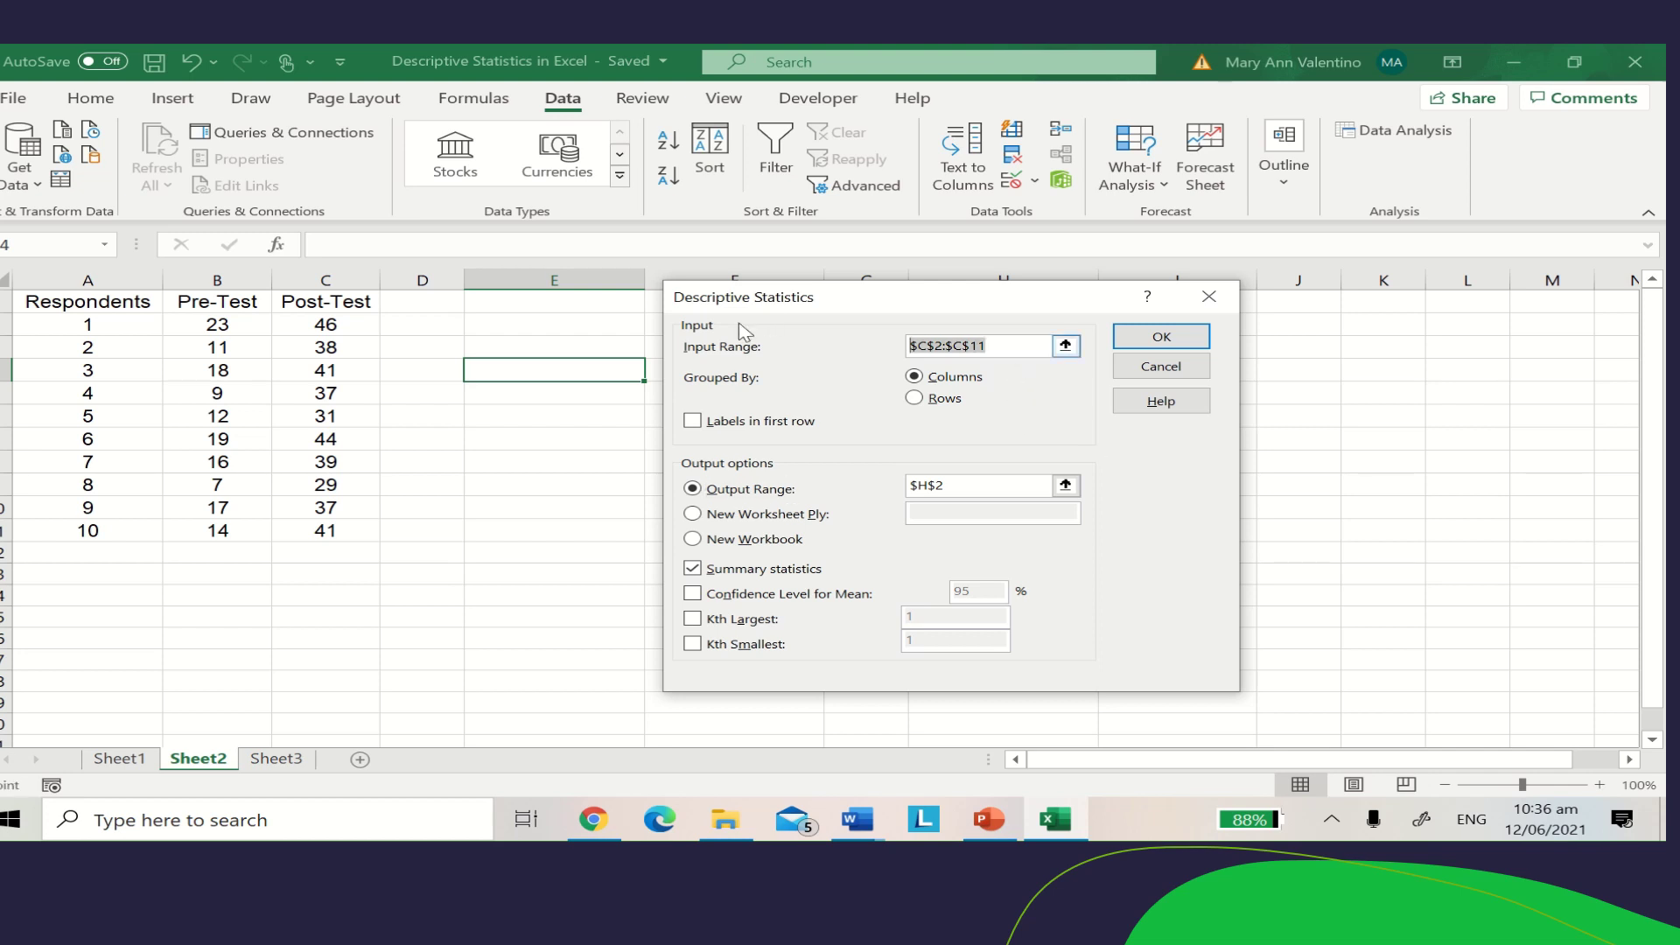
{"action": "key", "text": "BackSpace"}
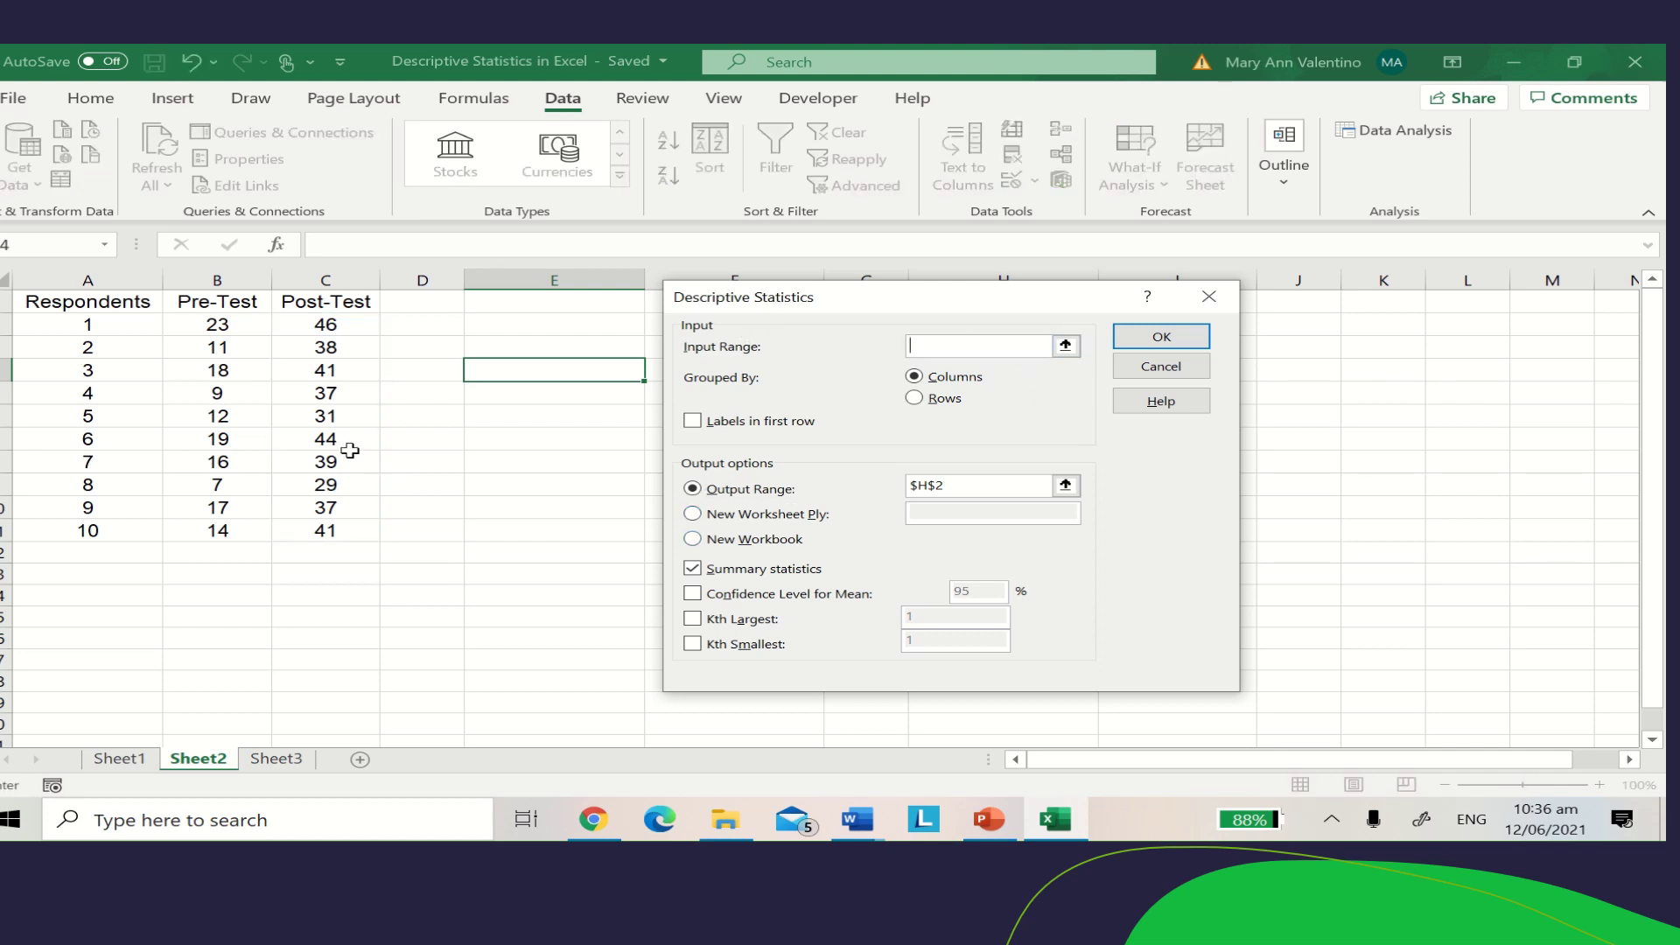
{"action": "left_click", "coordinate": [241, 325]}
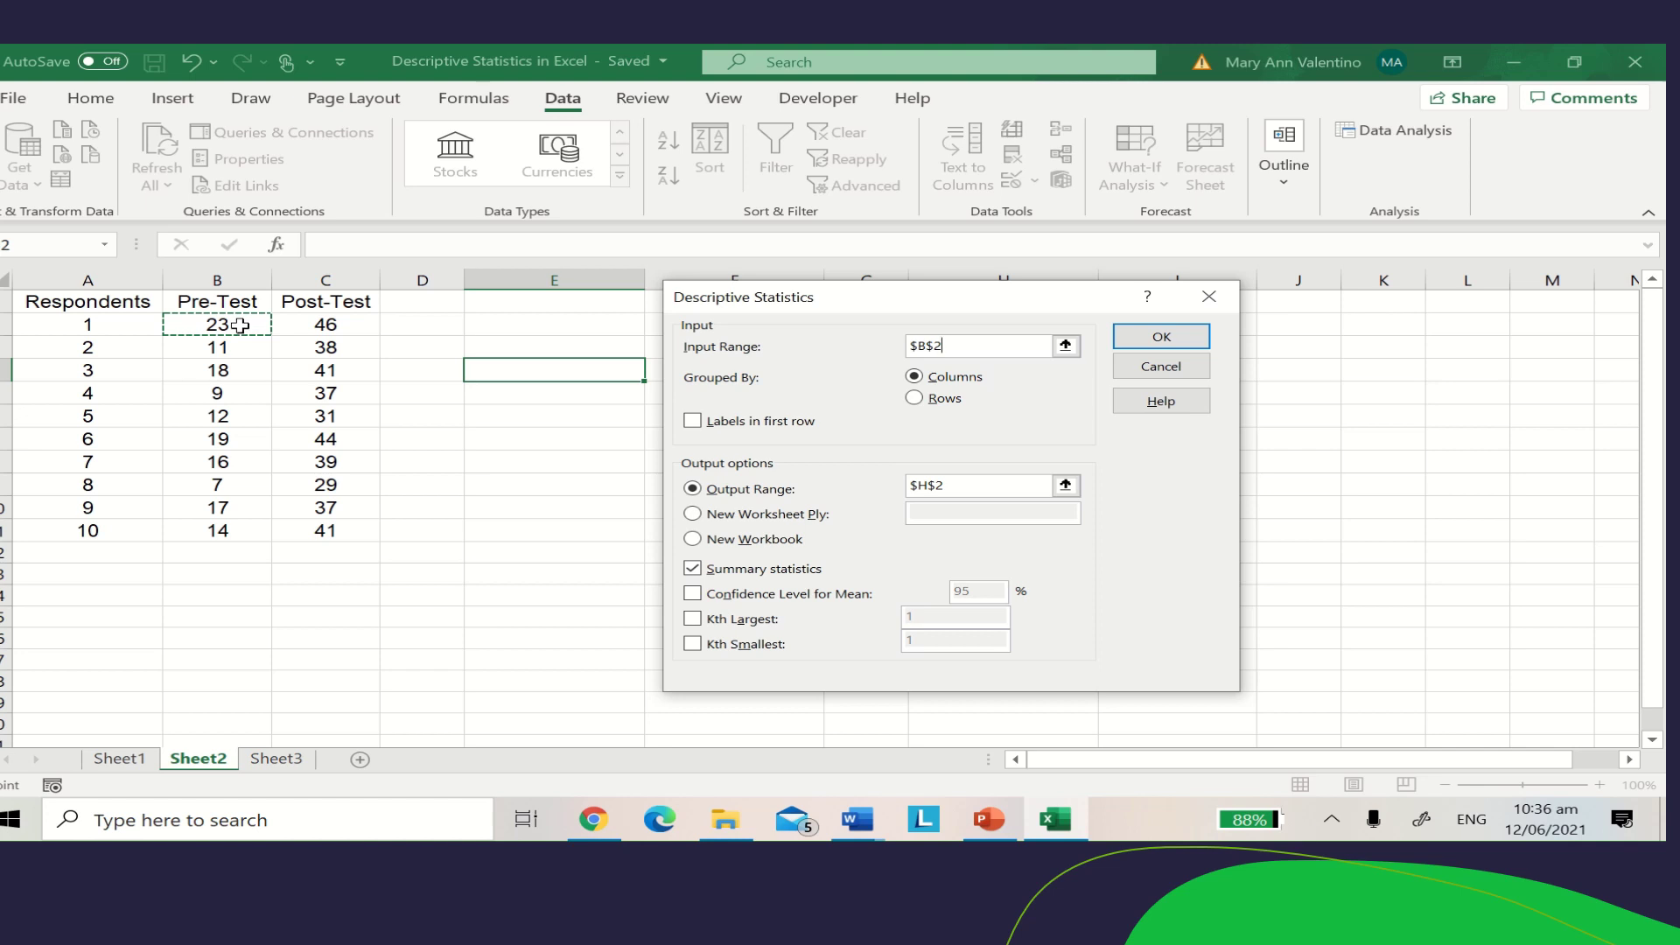
{"action": "left_click_drag", "start_coordinate": [241, 324], "coordinate": [257, 530]}
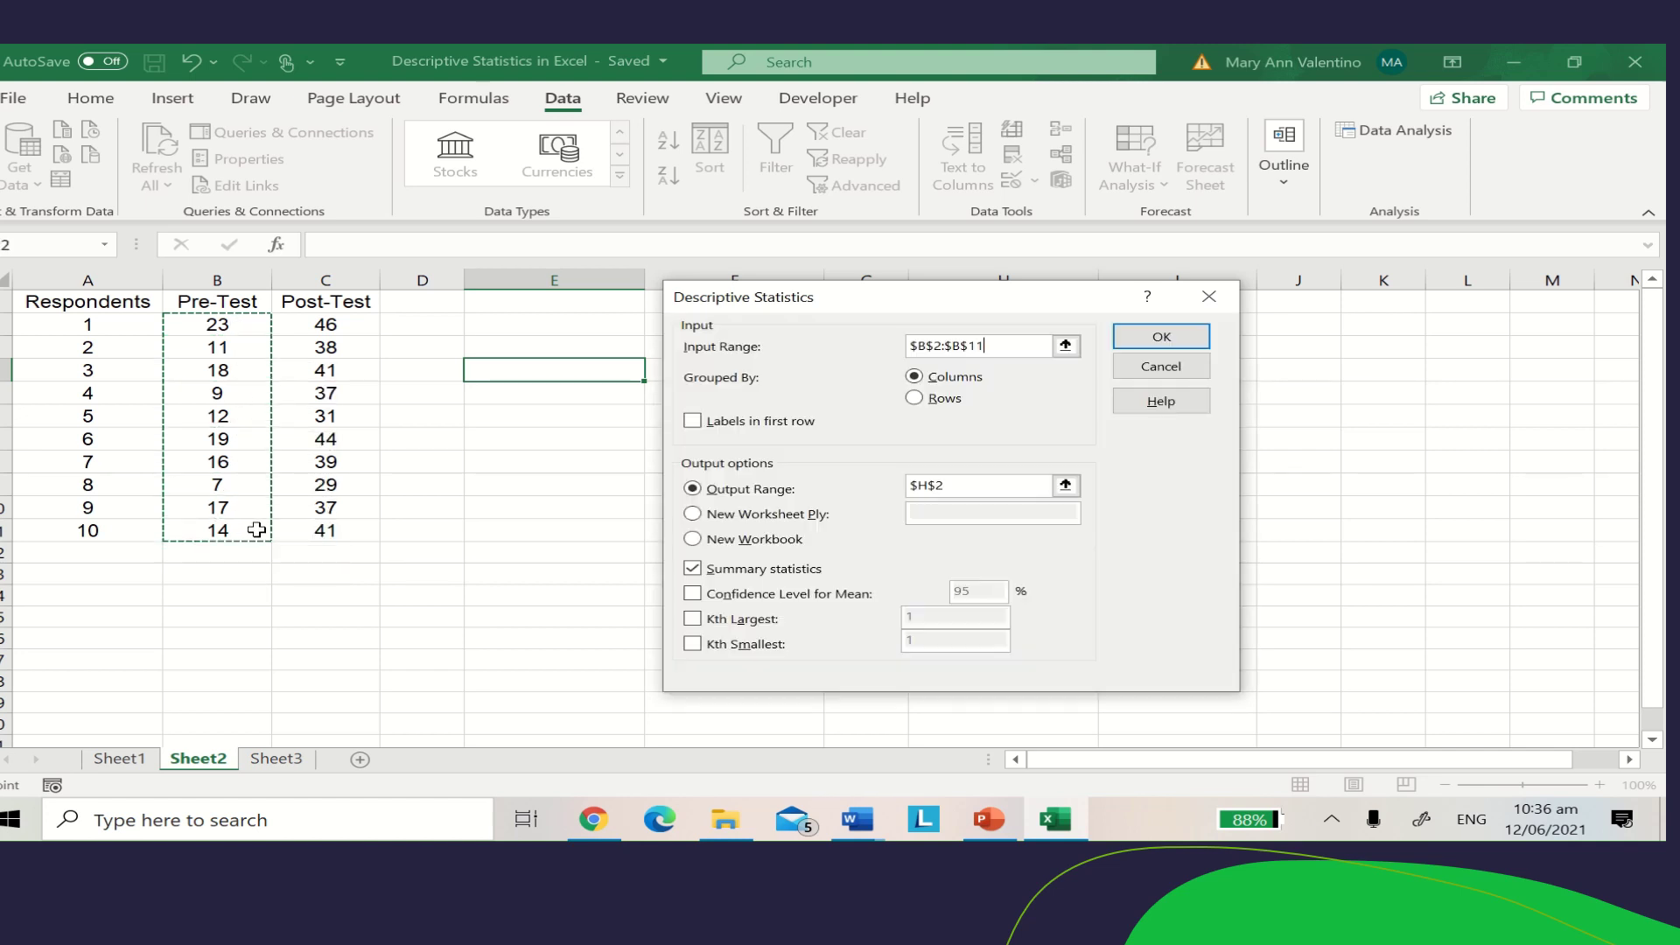
{"action": "left_click", "coordinate": [971, 486]}
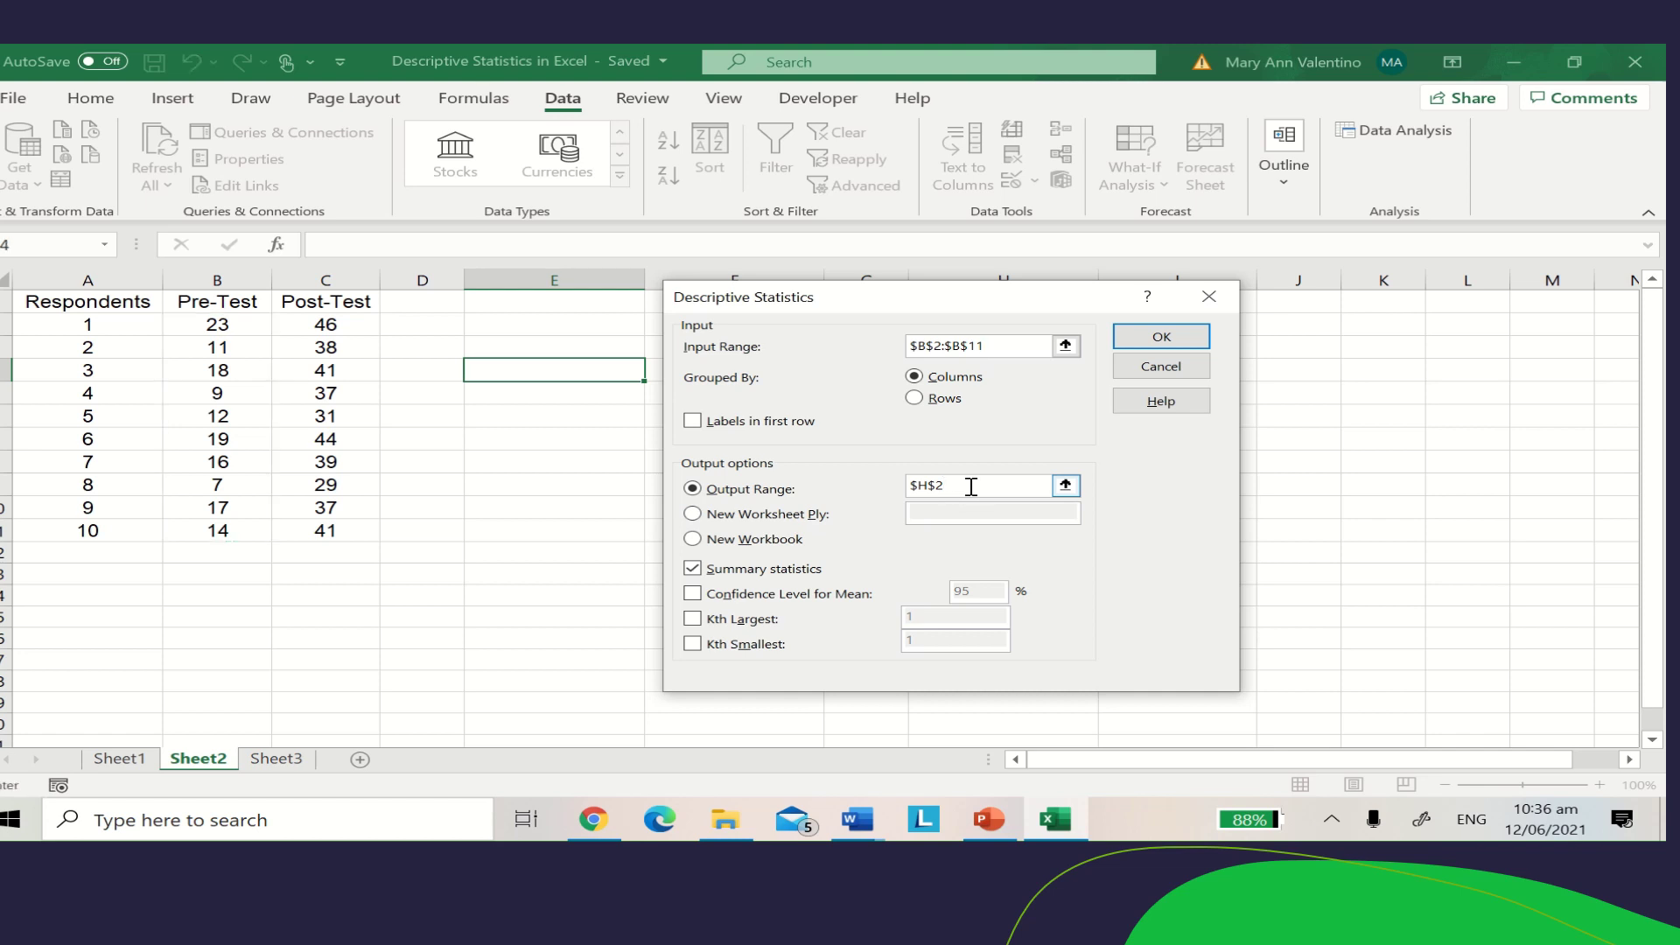
{"action": "left_click_drag", "start_coordinate": [972, 486], "coordinate": [856, 488]}
{"action": "key", "text": "BackSpace"}
{"action": "left_click", "coordinate": [517, 325]}
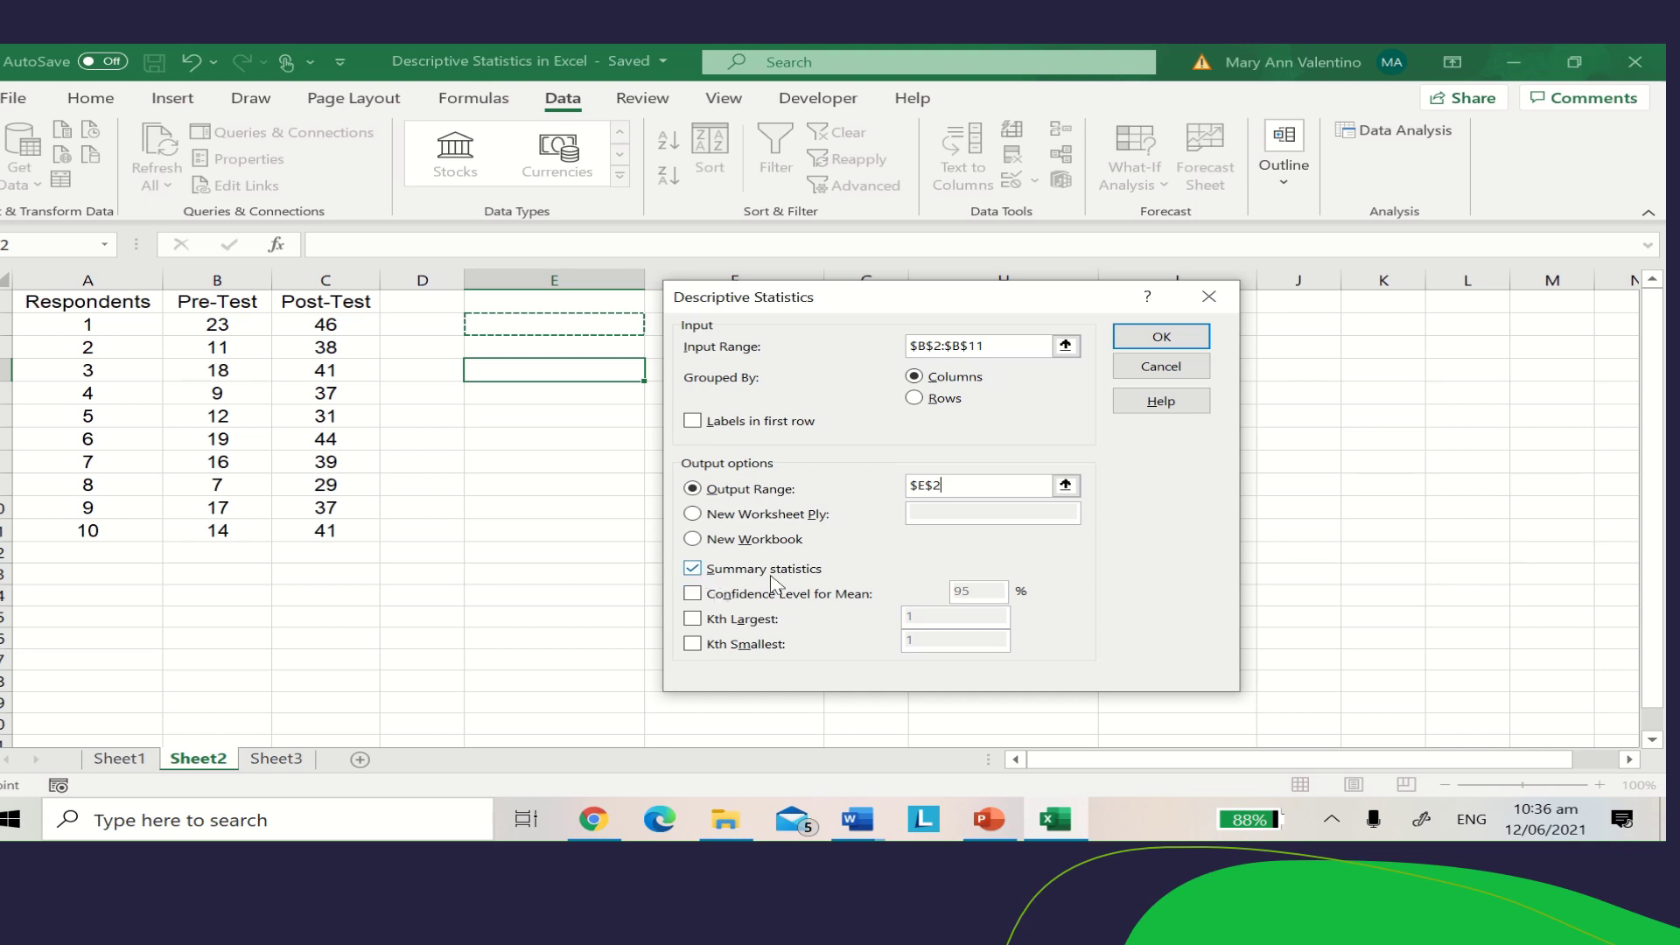
Generate the Pre-Test summary table in E2:F15 and rename its Column1 header to 'Pre-Test'.
{"action": "left_click", "coordinate": [1151, 346]}
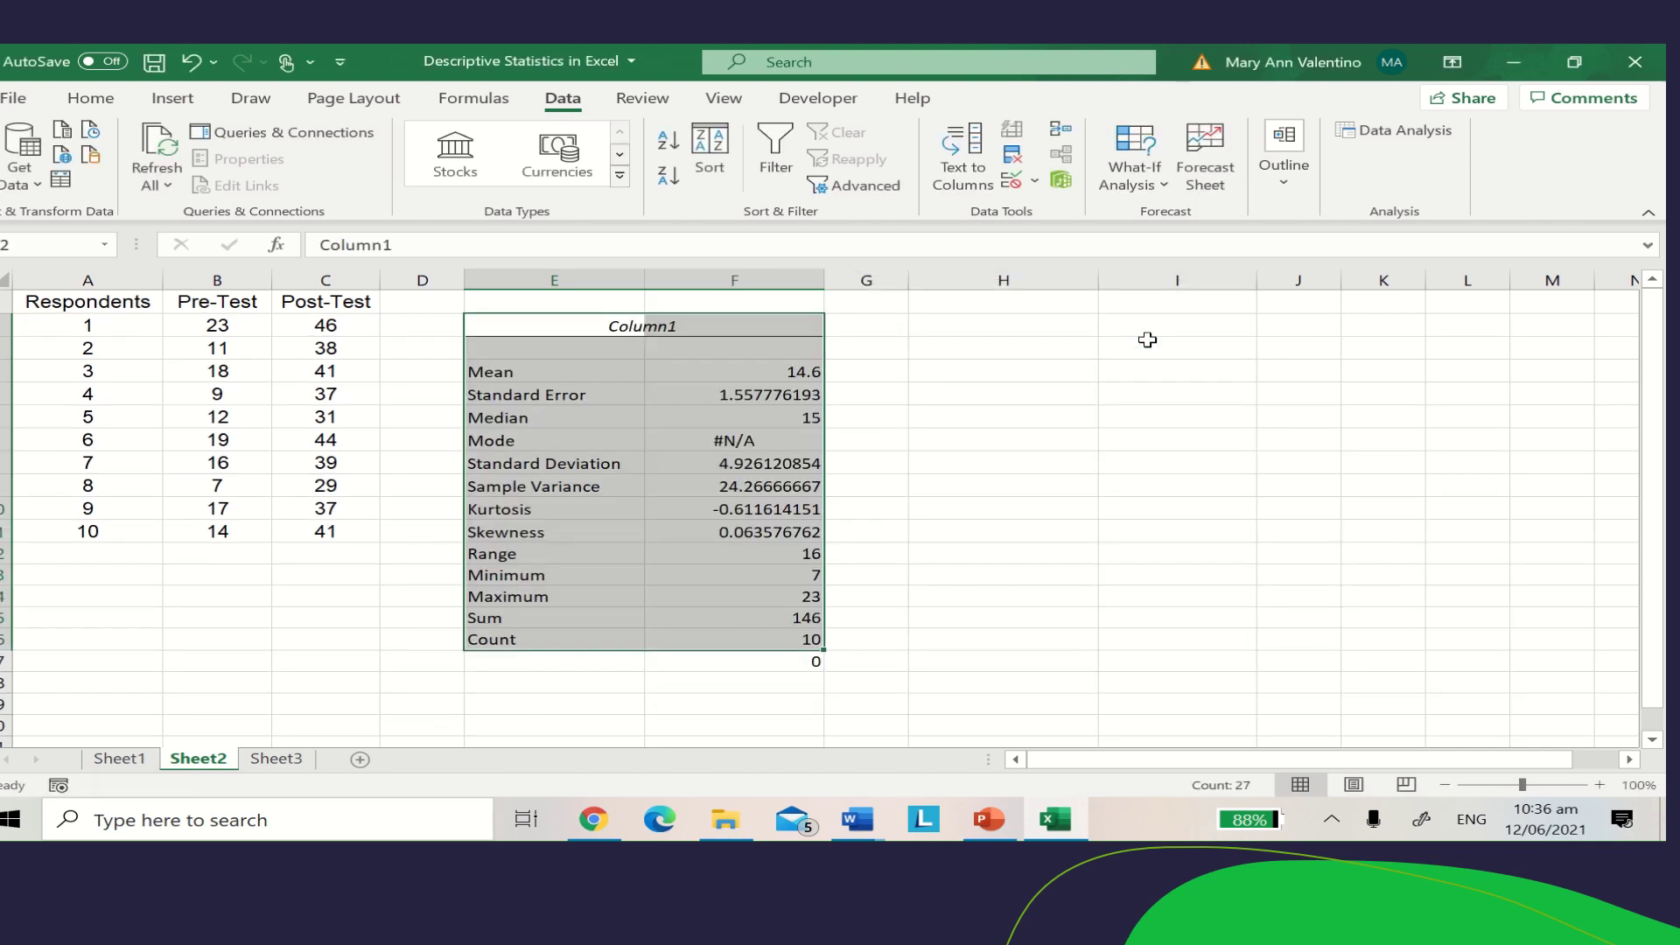
{"action": "left_click", "coordinate": [615, 329]}
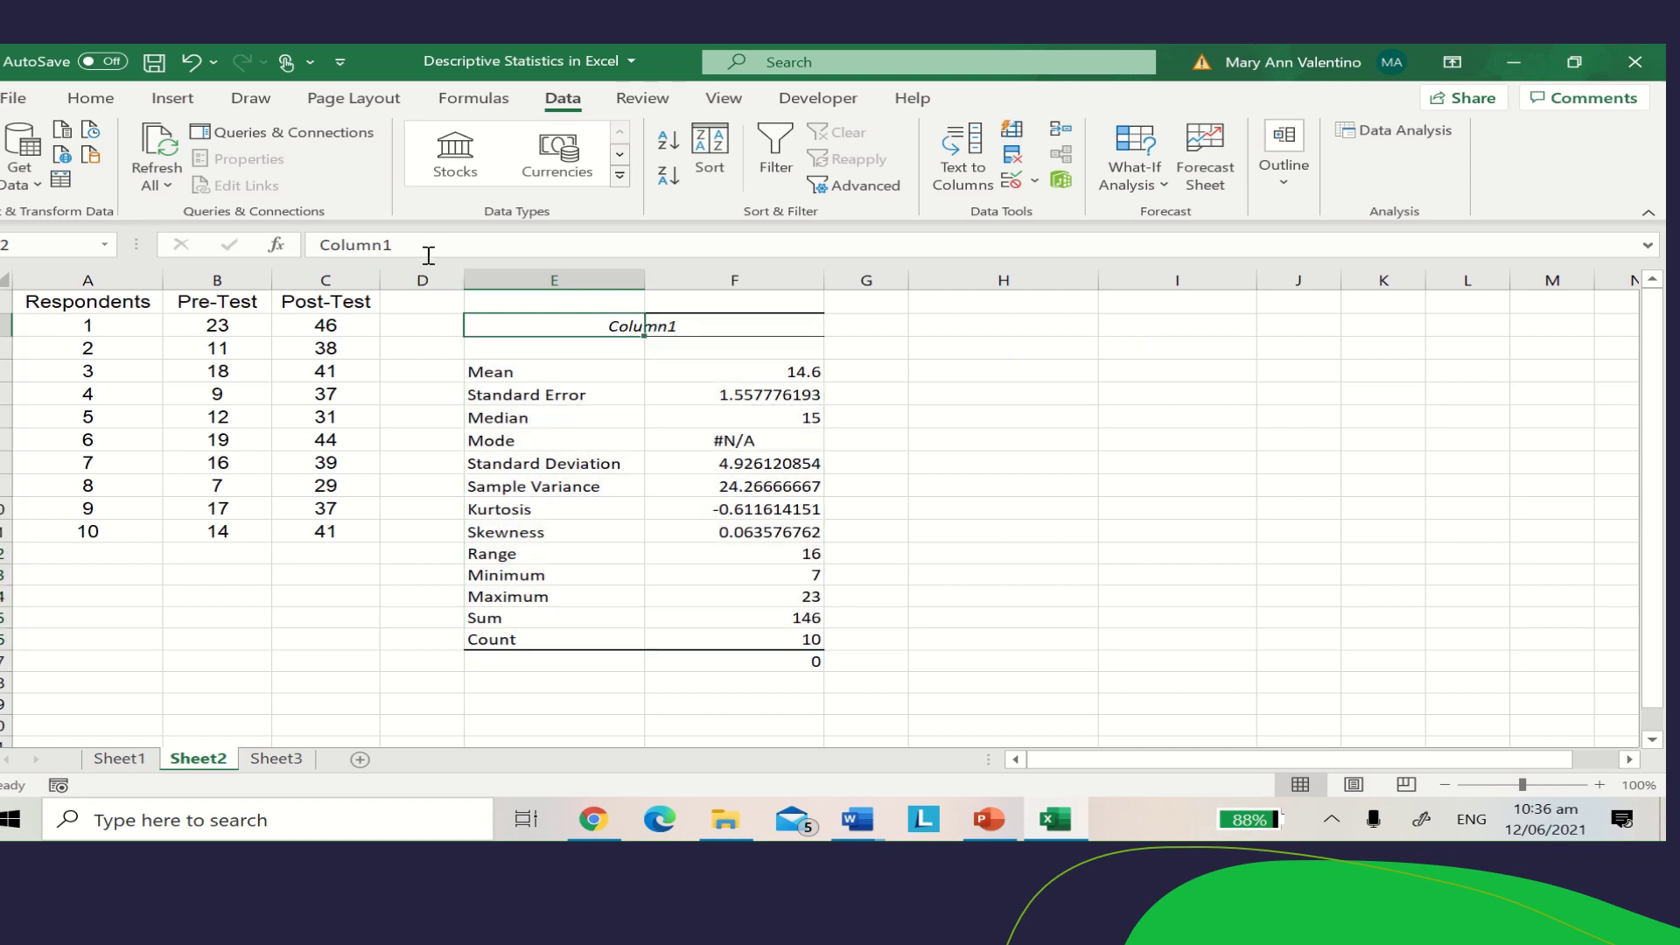
{"action": "left_click_drag", "start_coordinate": [429, 245], "coordinate": [259, 237]}
{"action": "type", "text": "P"}
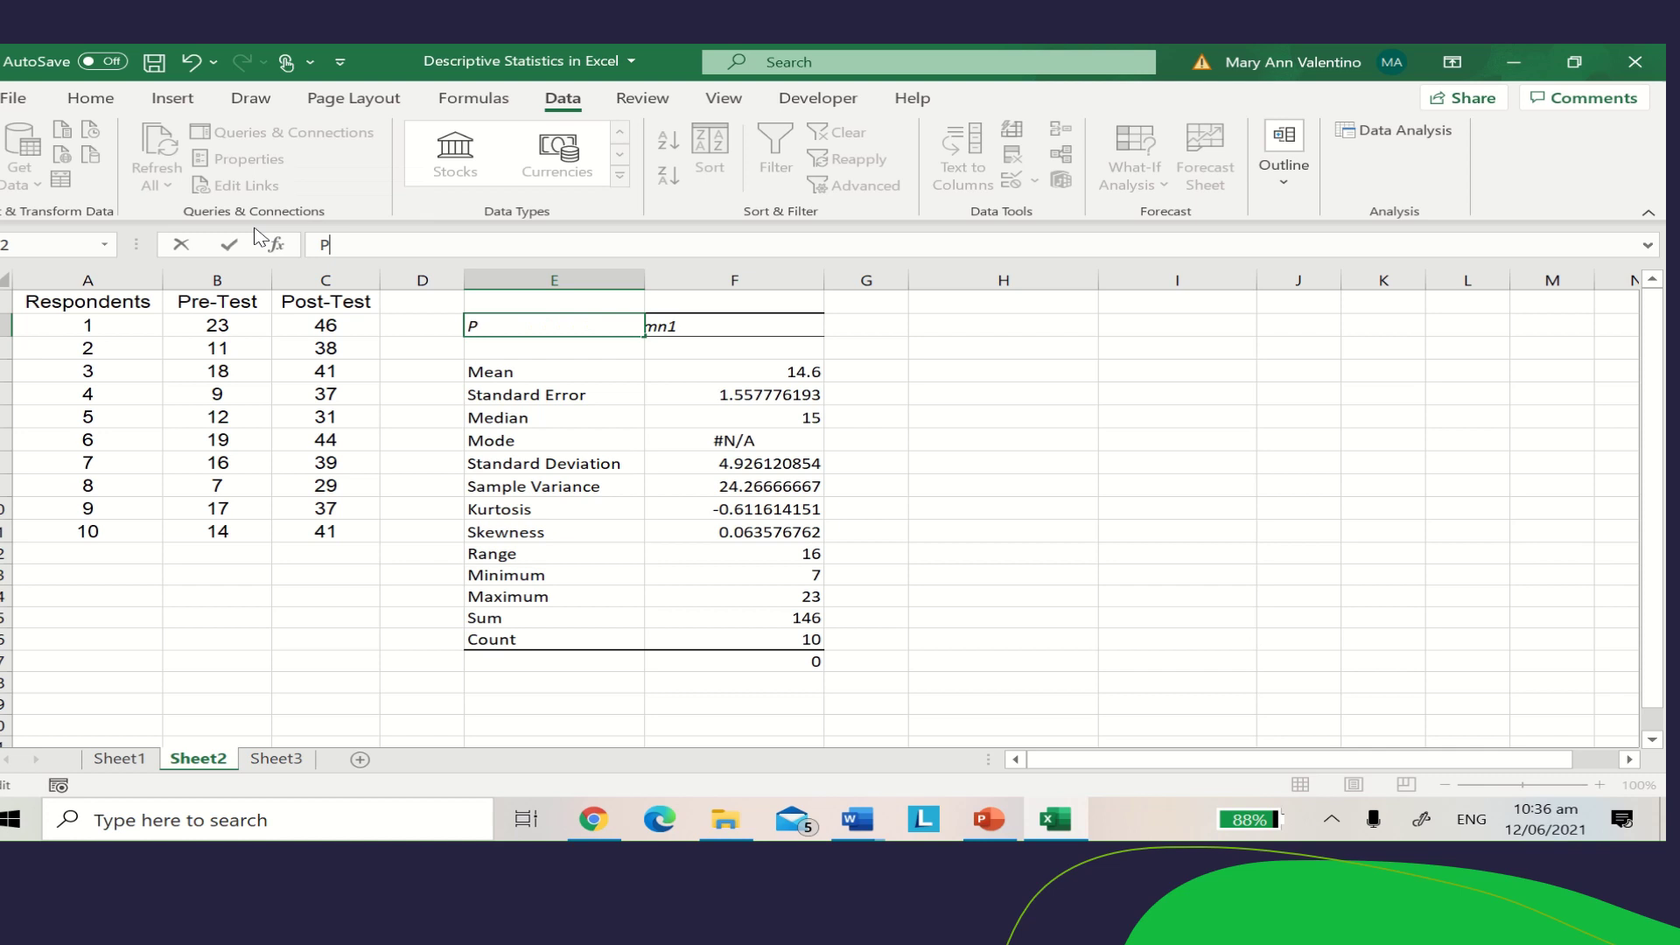
{"action": "type", "text": "re-Test"}
{"action": "left_click", "coordinate": [950, 555]}
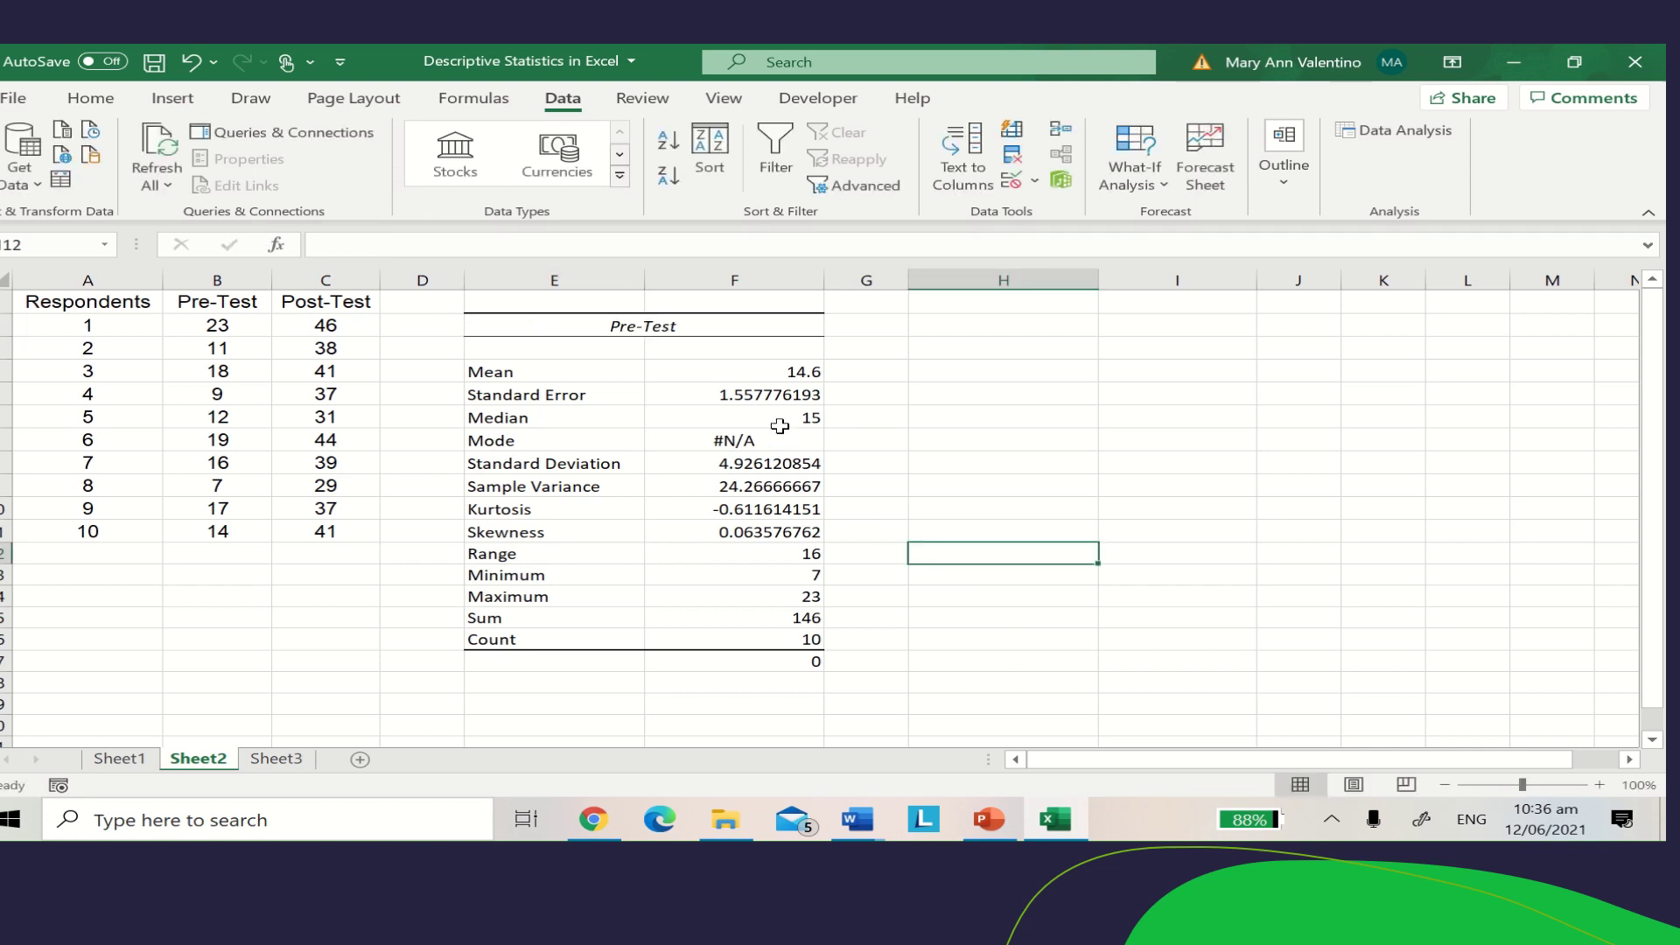
{"action": "left_click", "coordinate": [807, 372]}
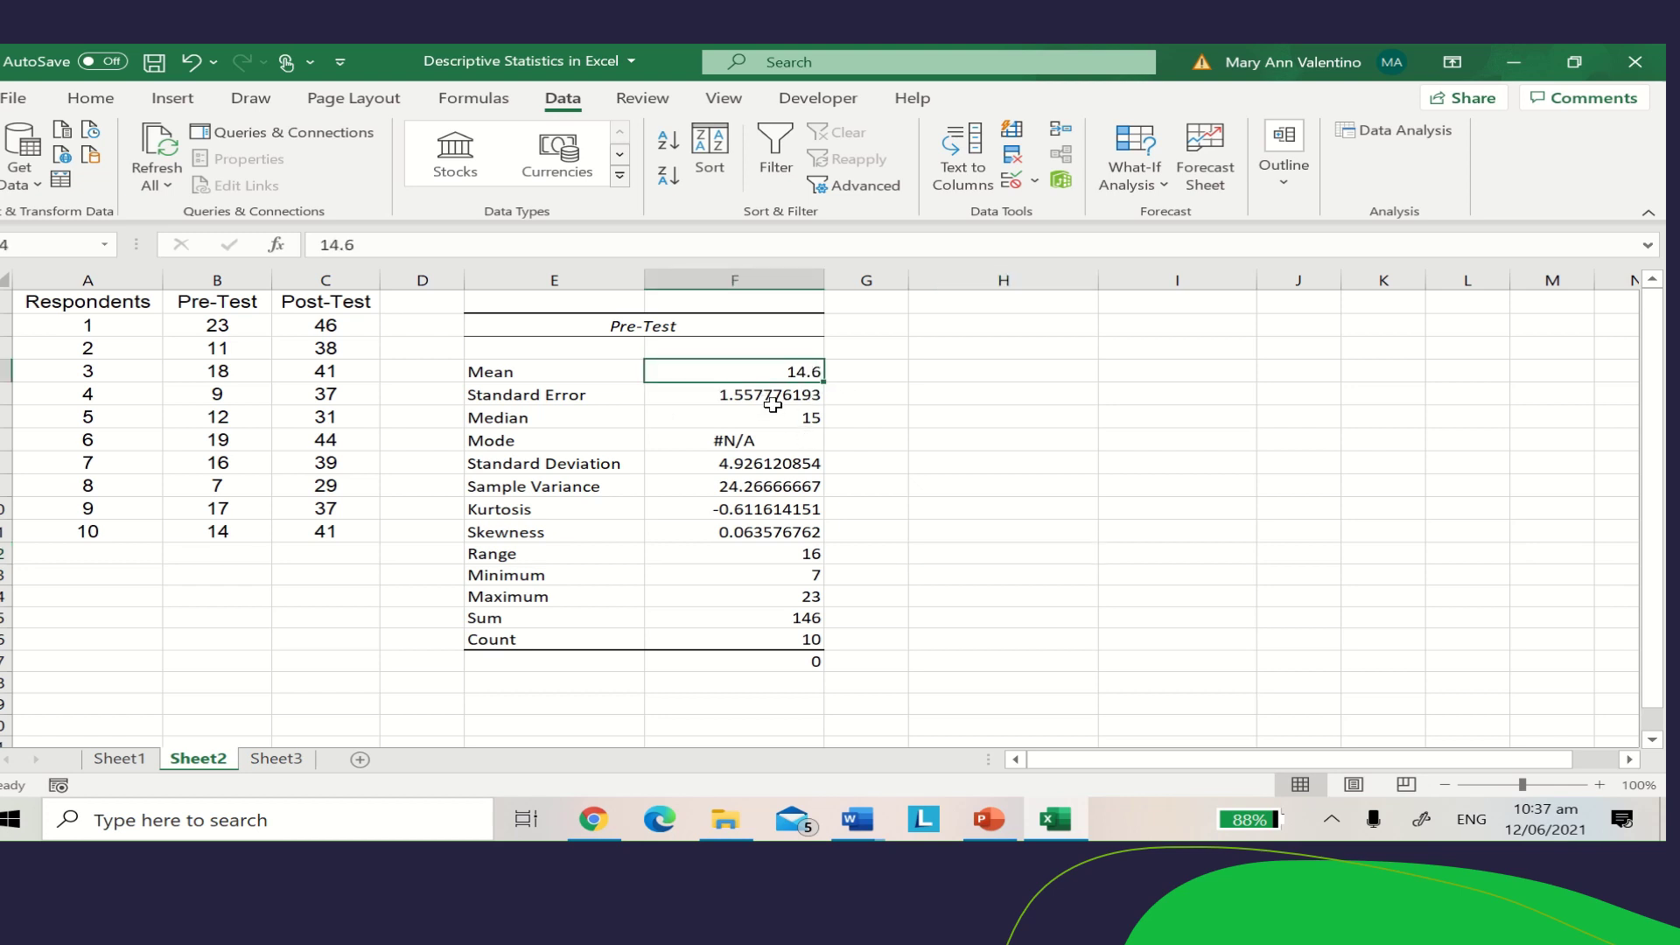
{"action": "left_click", "coordinate": [806, 420]}
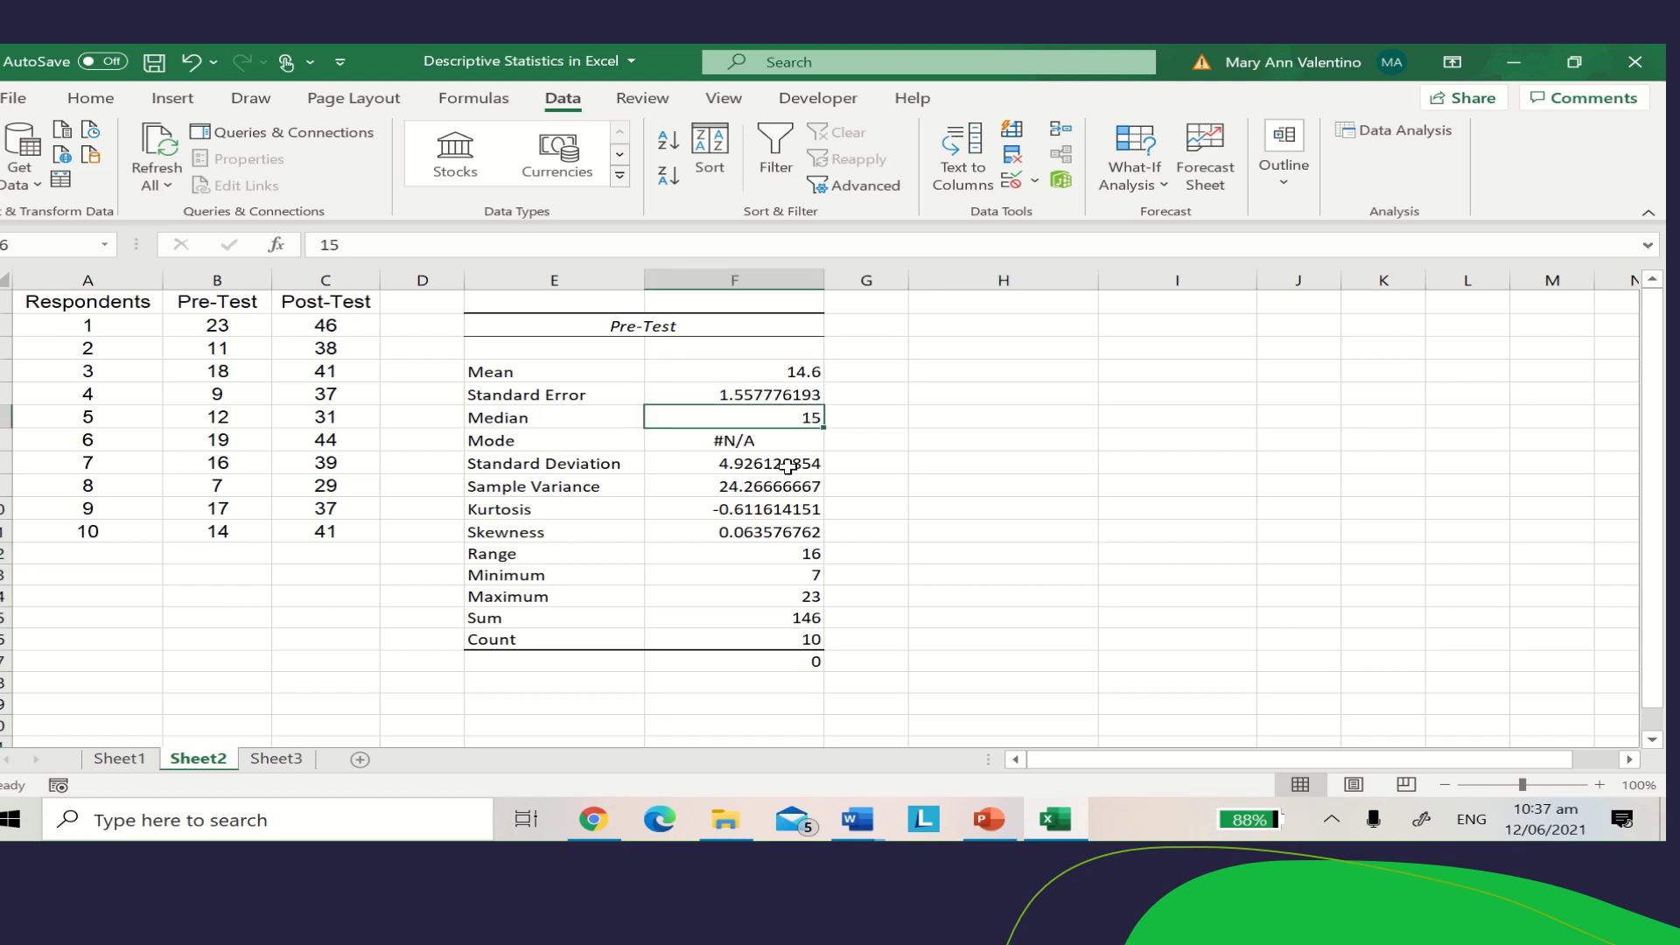
{"action": "left_click", "coordinate": [713, 443]}
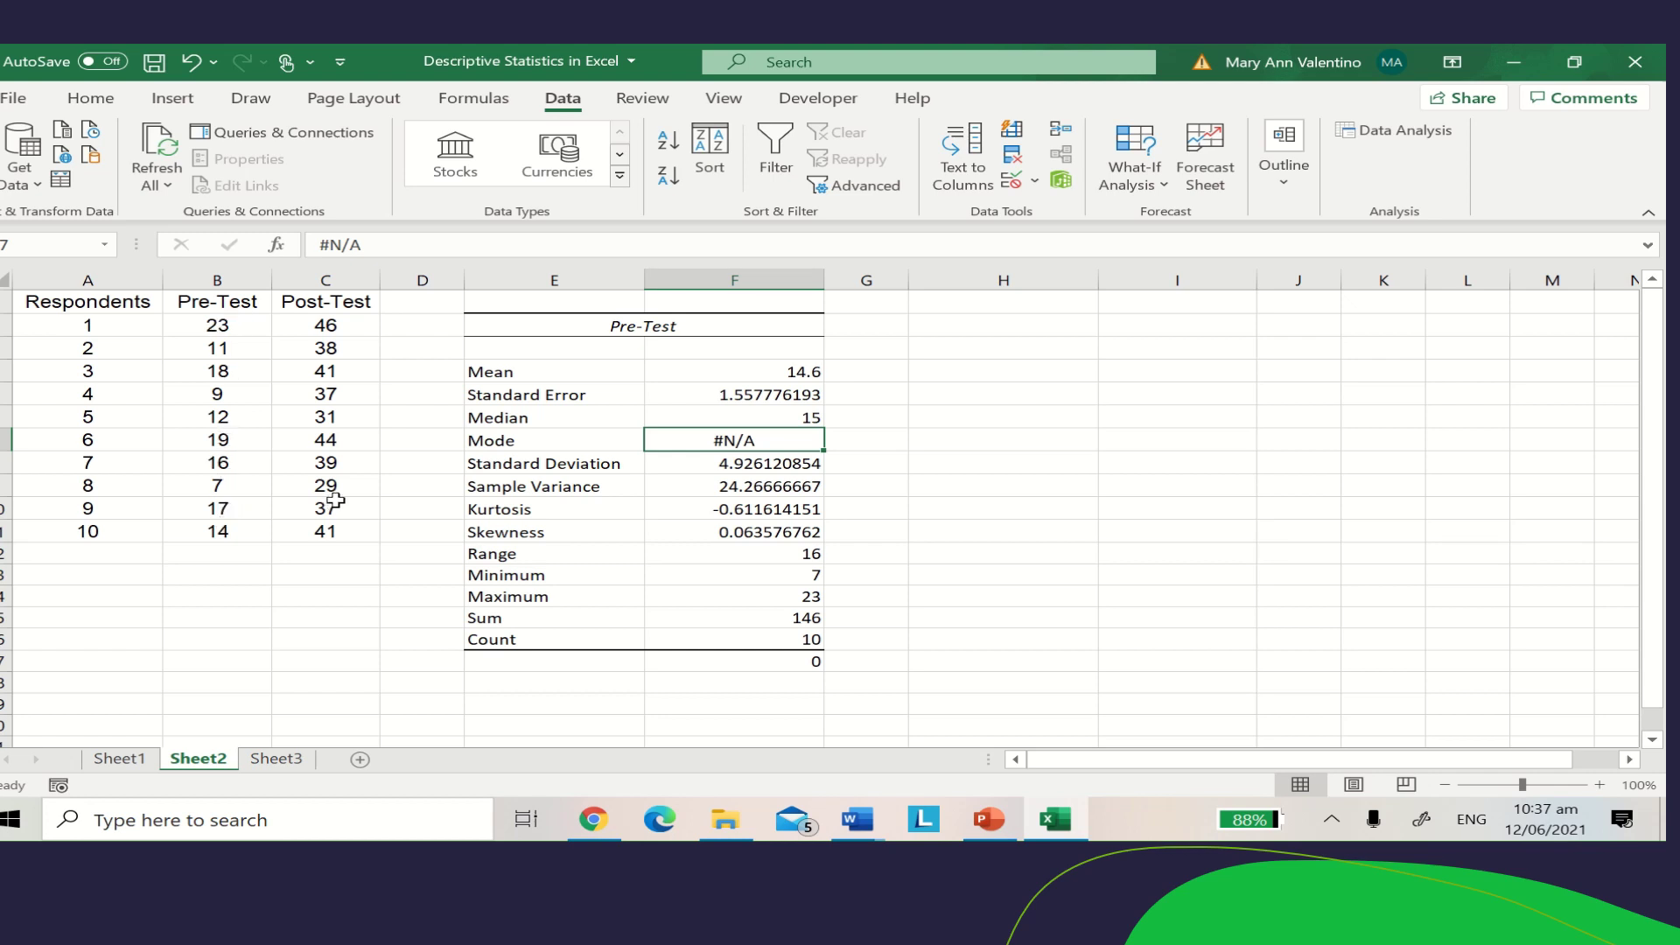
{"action": "left_click", "coordinate": [722, 467]}
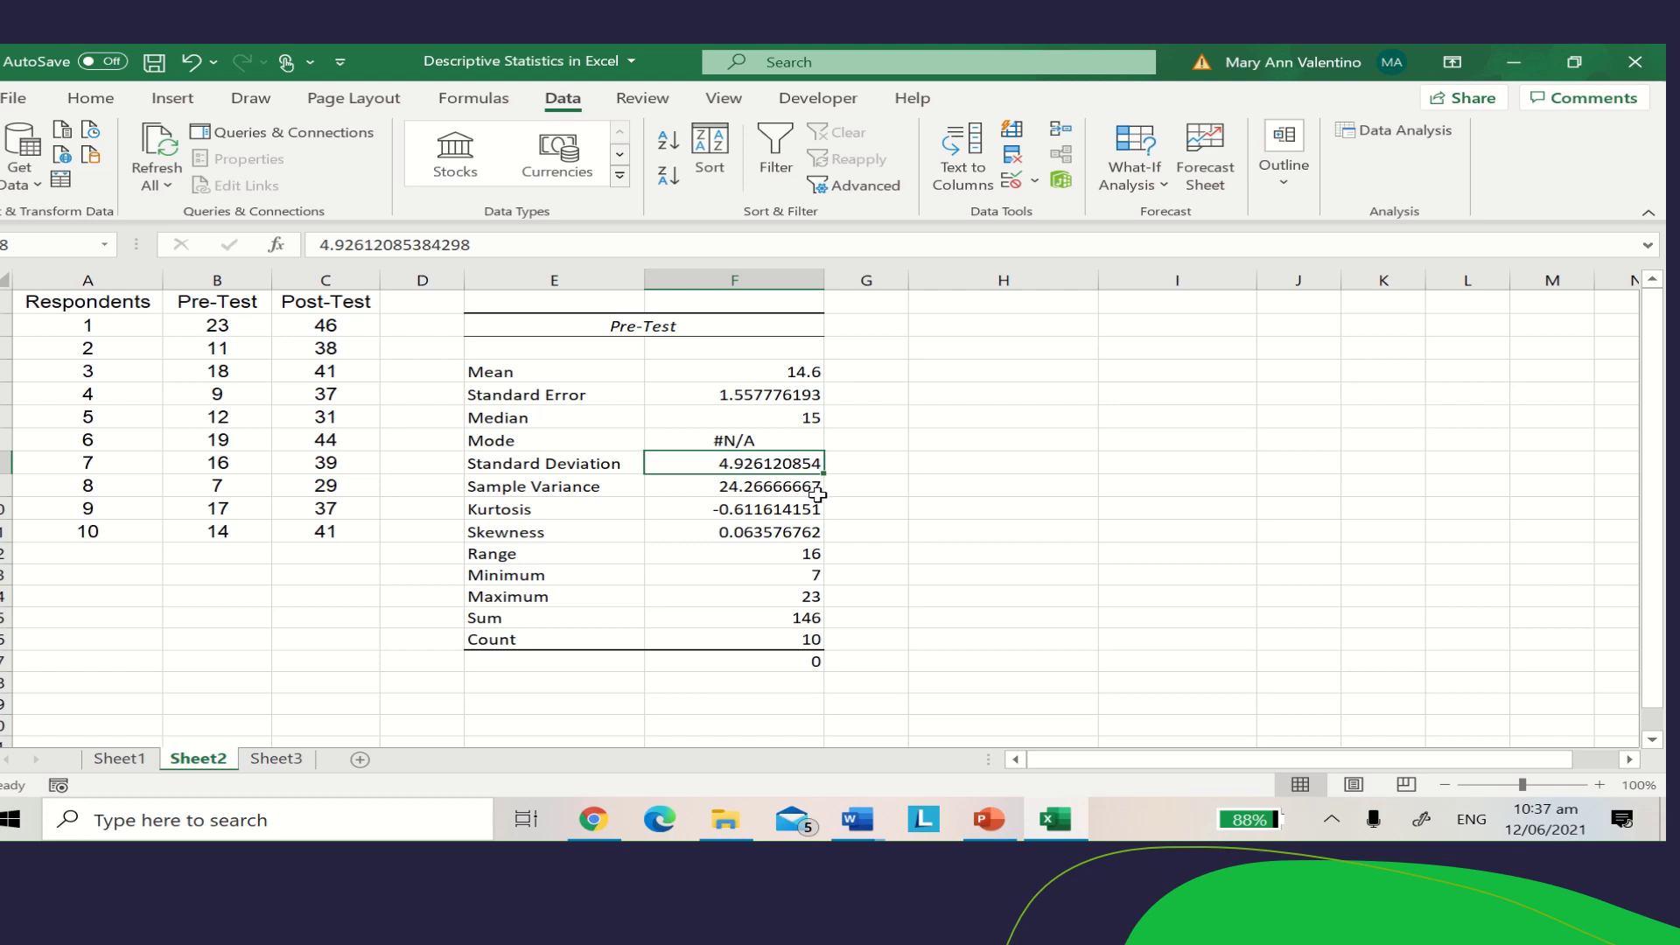
{"action": "left_click", "coordinate": [1025, 330]}
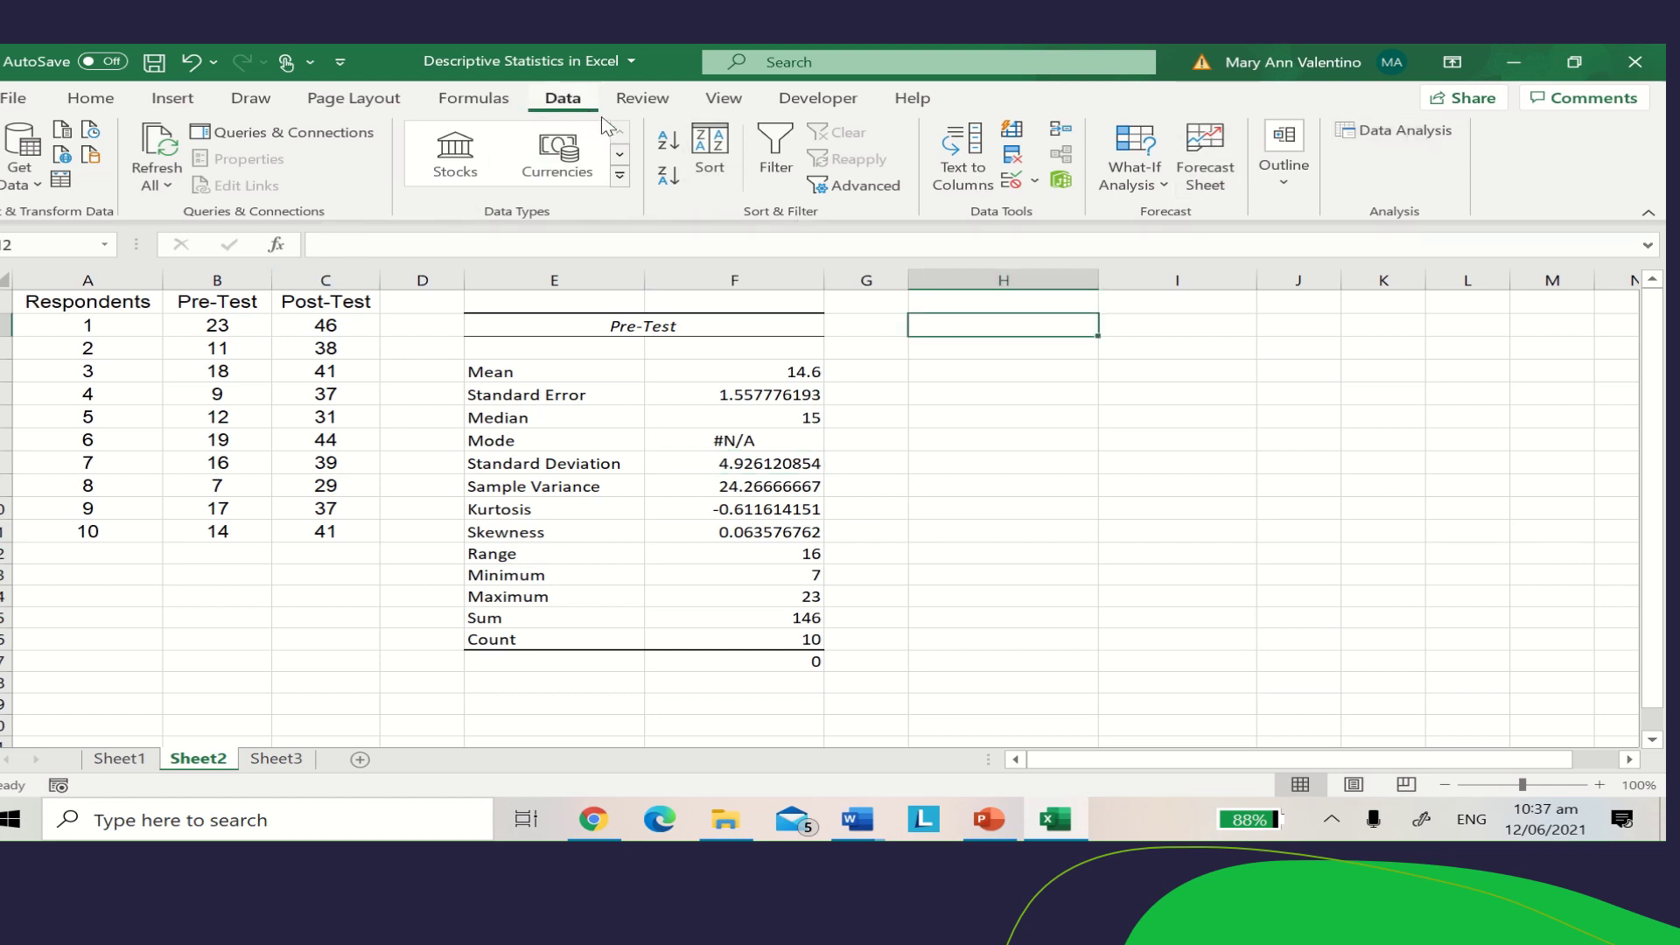
Reopen Descriptive Statistics and set its input range to the Post-Test scores $C$2:$C$11.
{"action": "left_click", "coordinate": [1412, 137]}
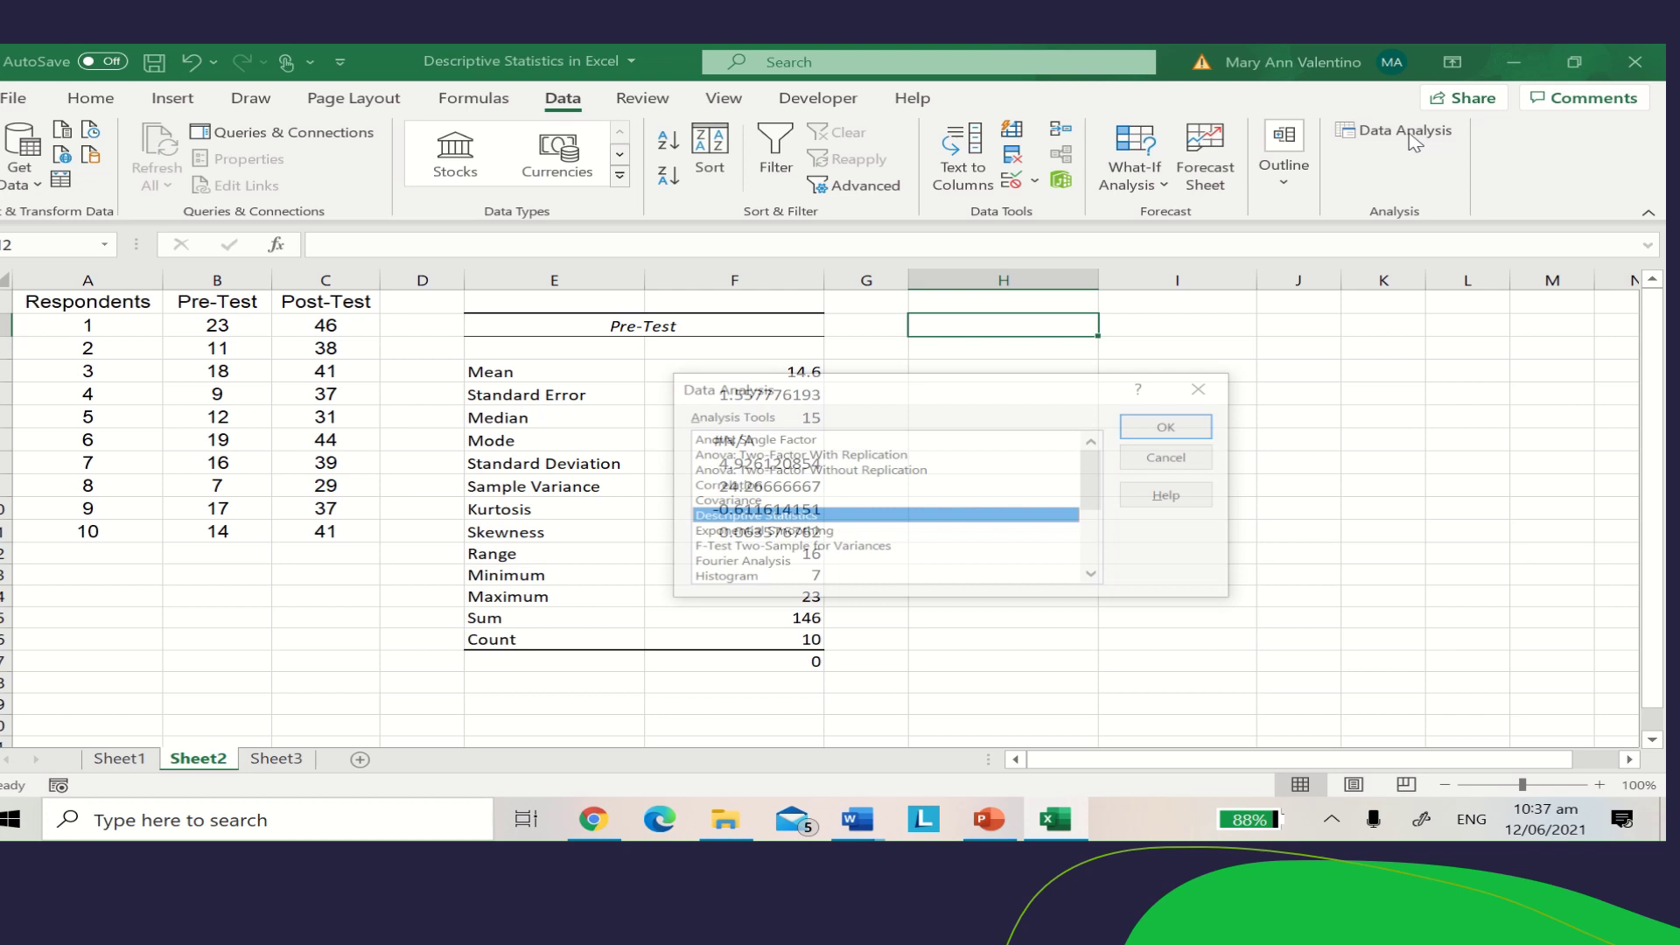
{"action": "left_click_drag", "start_coordinate": [951, 402], "coordinate": [1202, 393]}
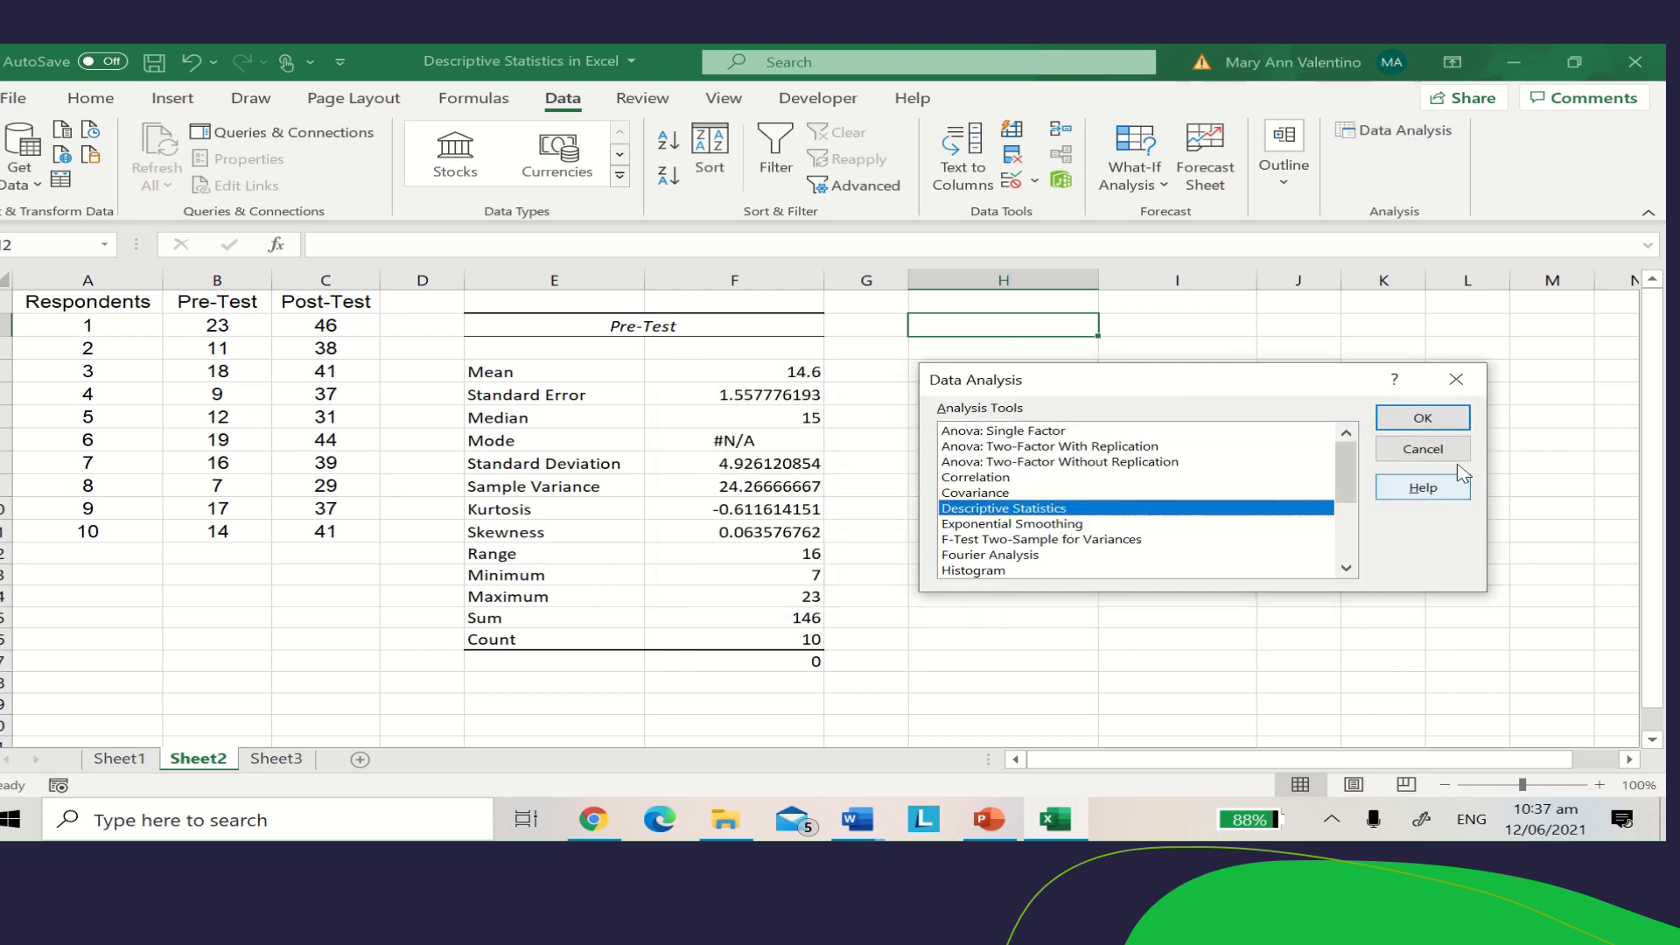
{"action": "left_click", "coordinate": [1448, 420]}
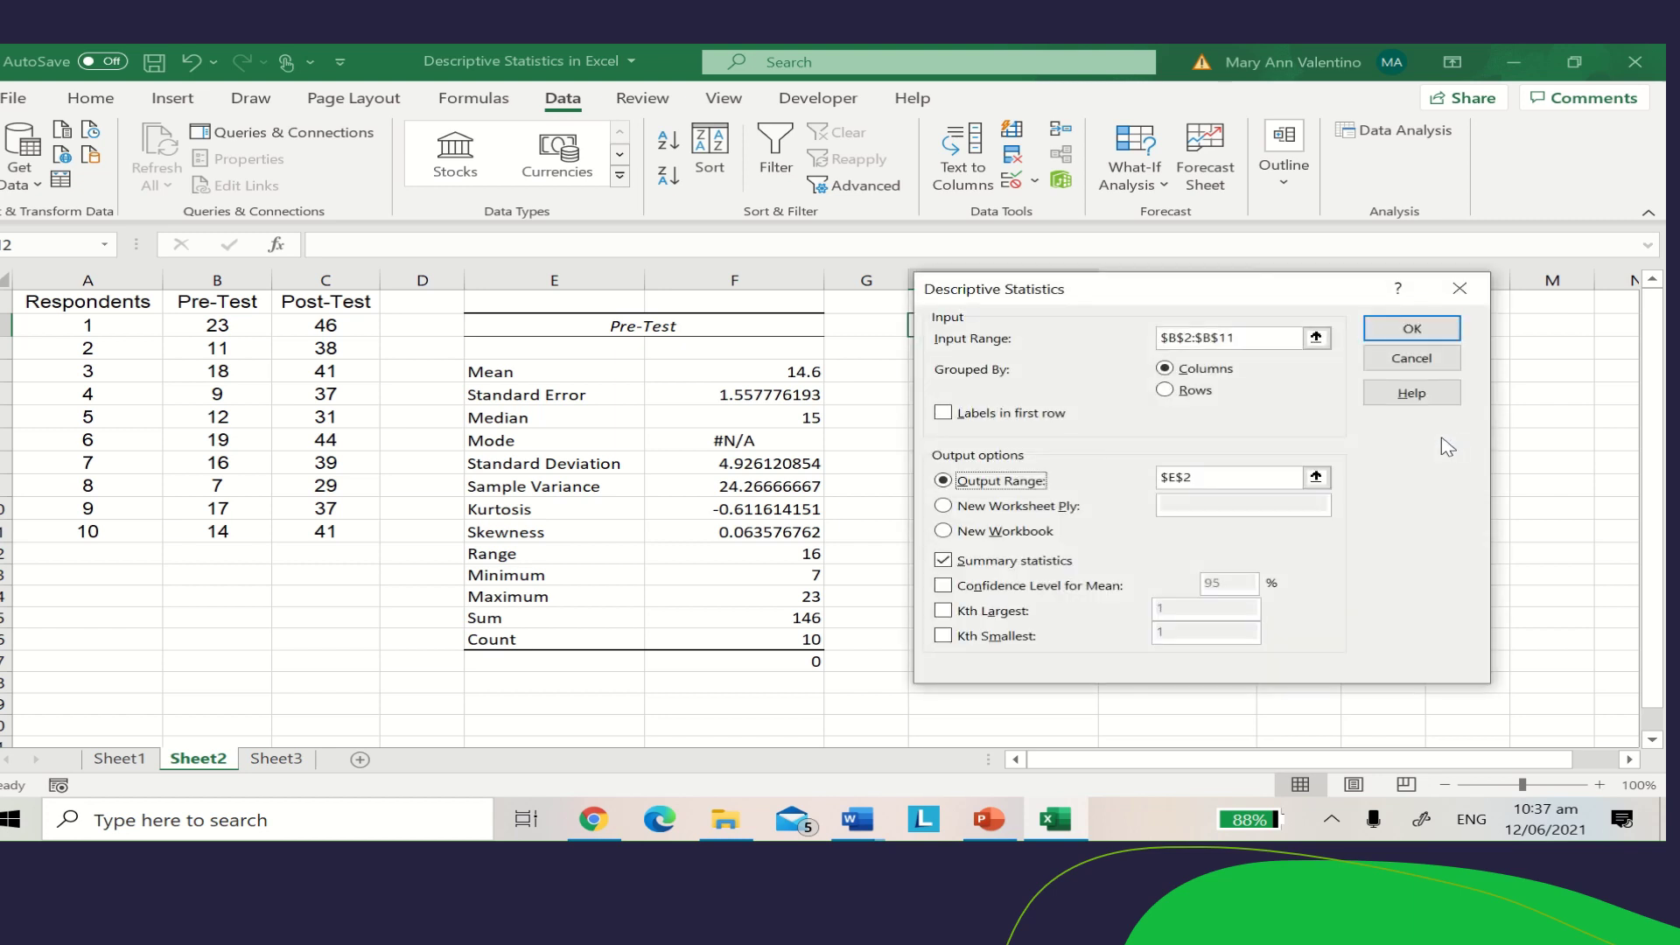
{"action": "left_click_drag", "start_coordinate": [1253, 339], "coordinate": [1115, 339]}
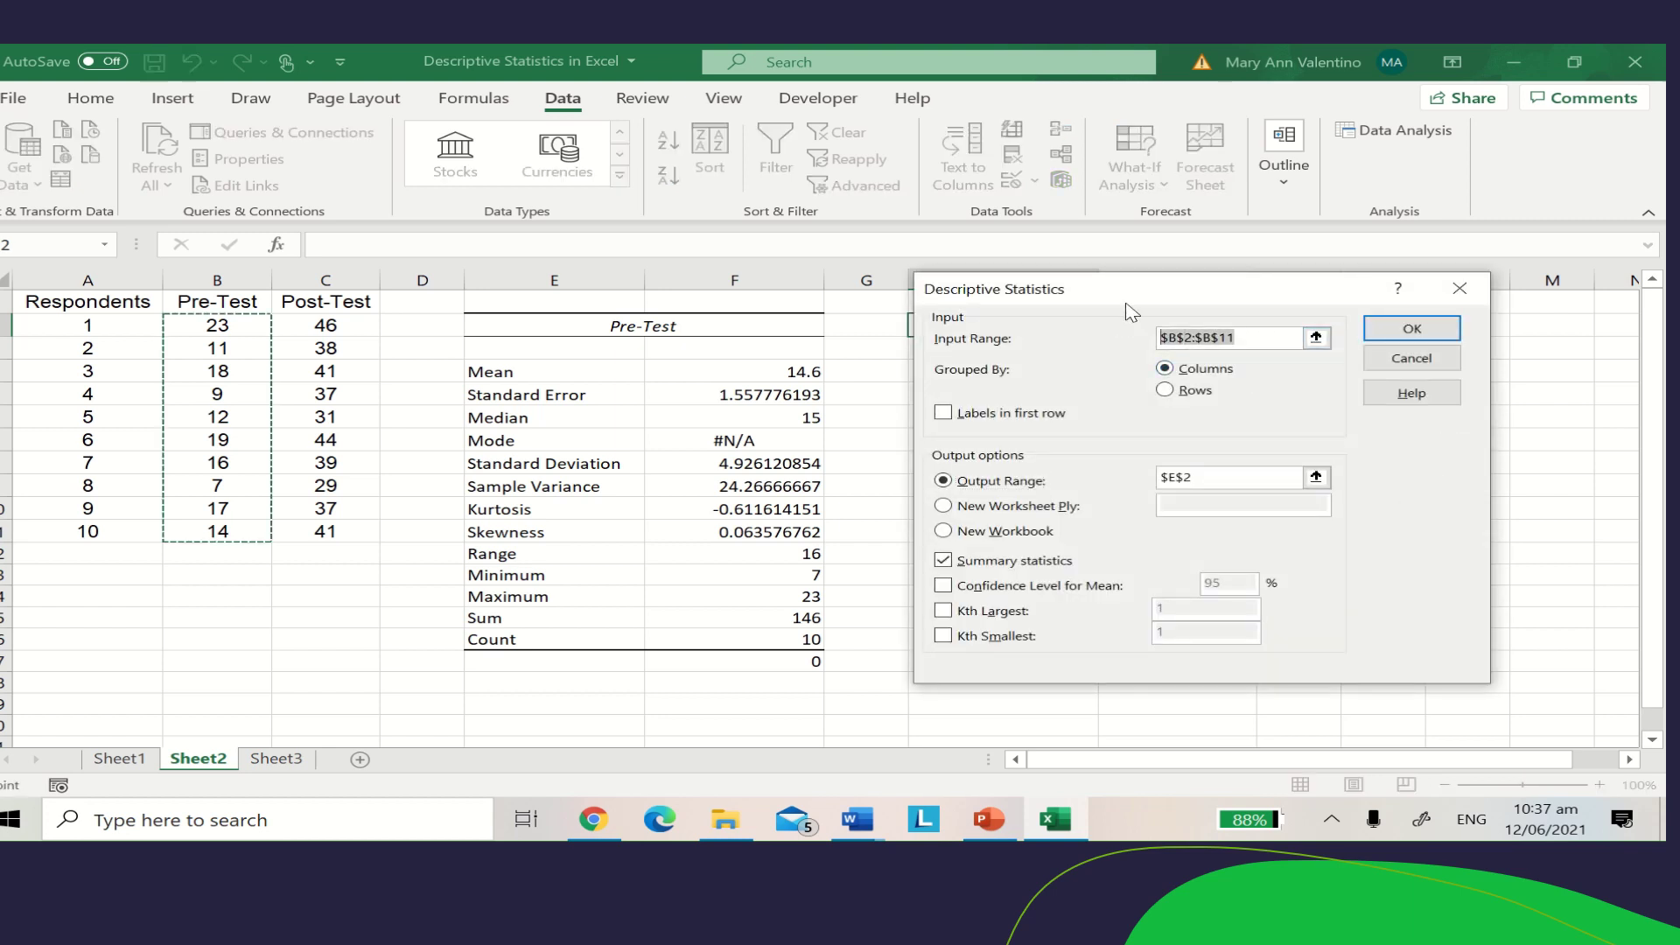
{"action": "key", "text": "BackSpace"}
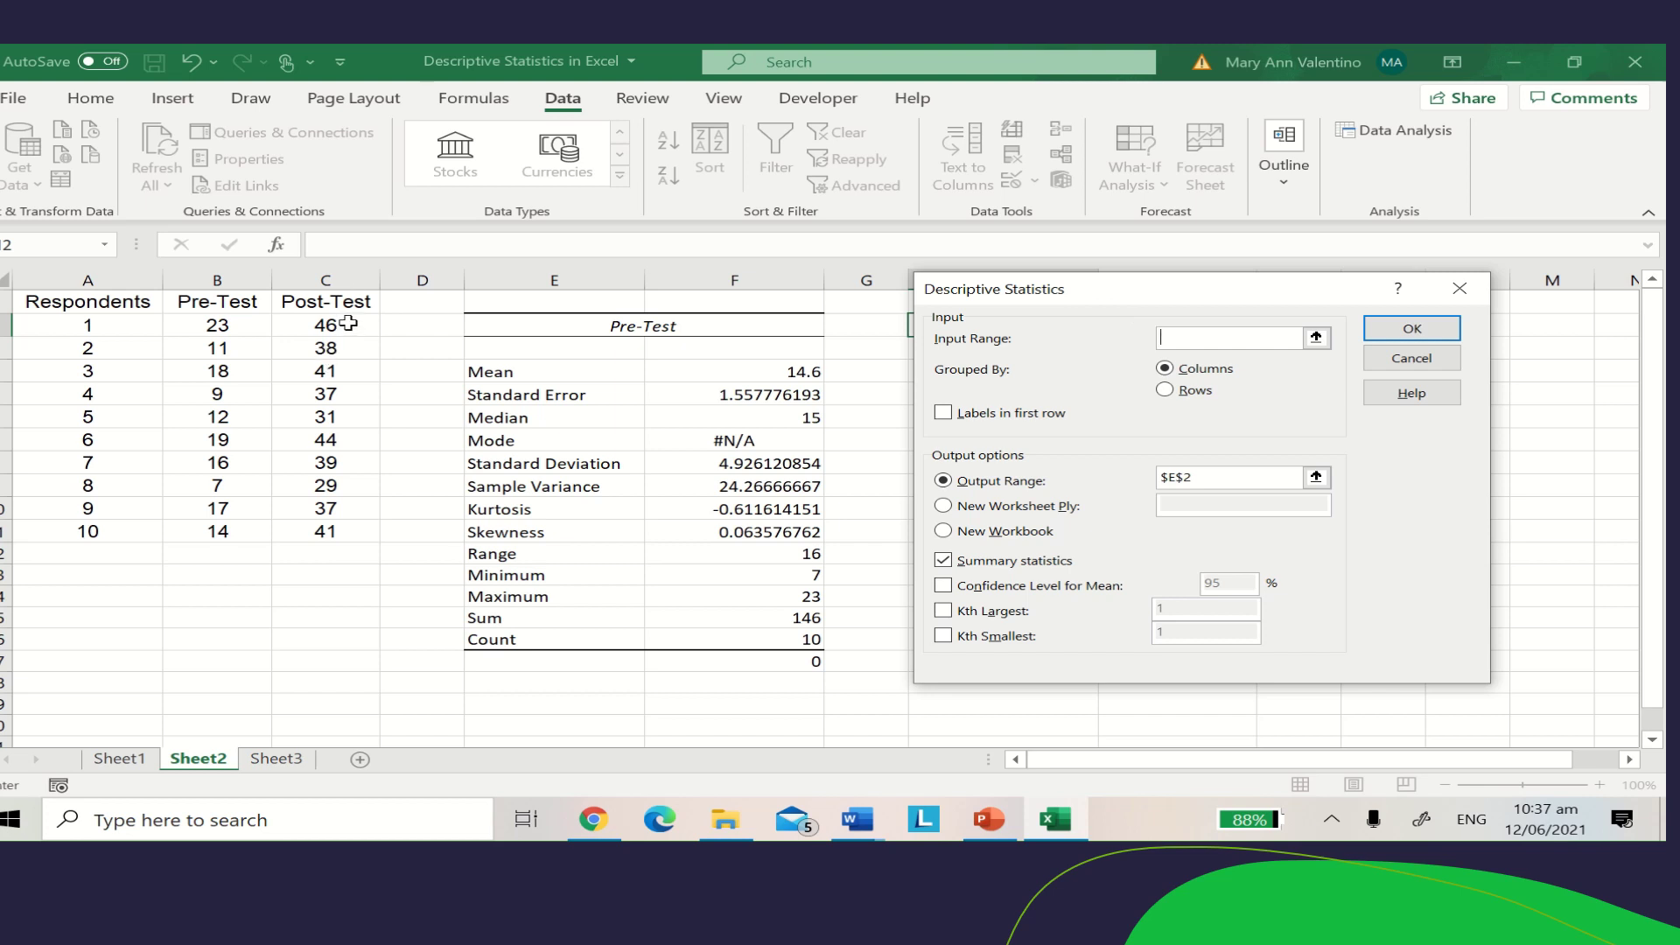
{"action": "left_click_drag", "start_coordinate": [348, 324], "coordinate": [368, 531]}
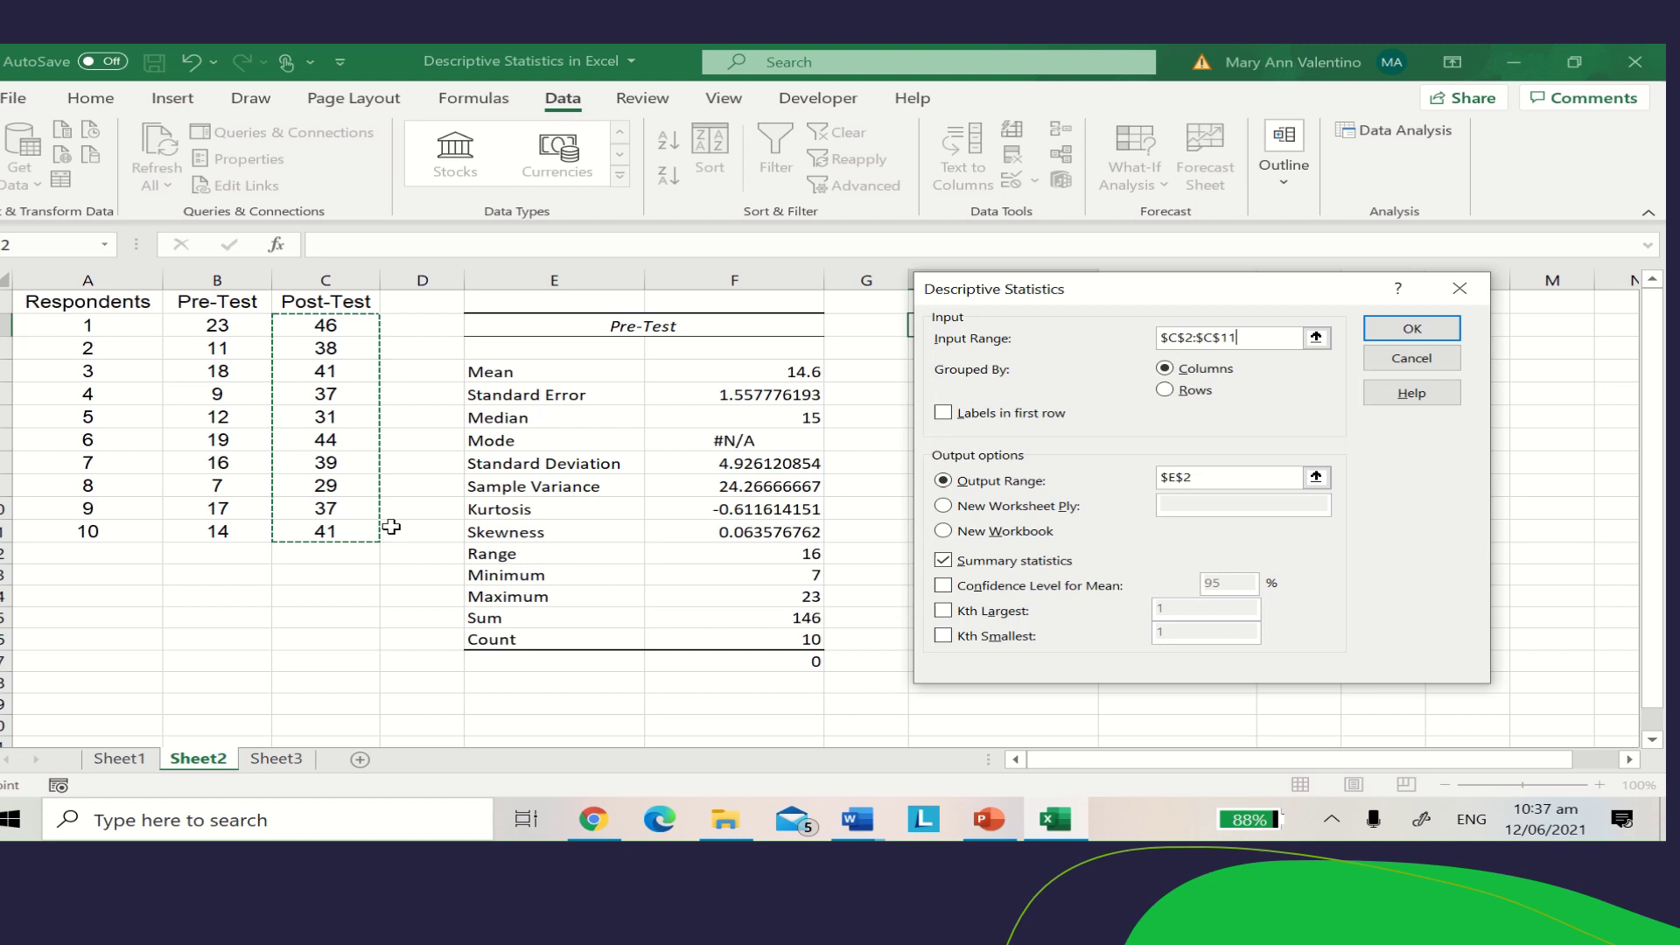
Set the output range to $H$2 and run it, creating the Post-Test summary table.
{"action": "left_click", "coordinate": [1215, 481]}
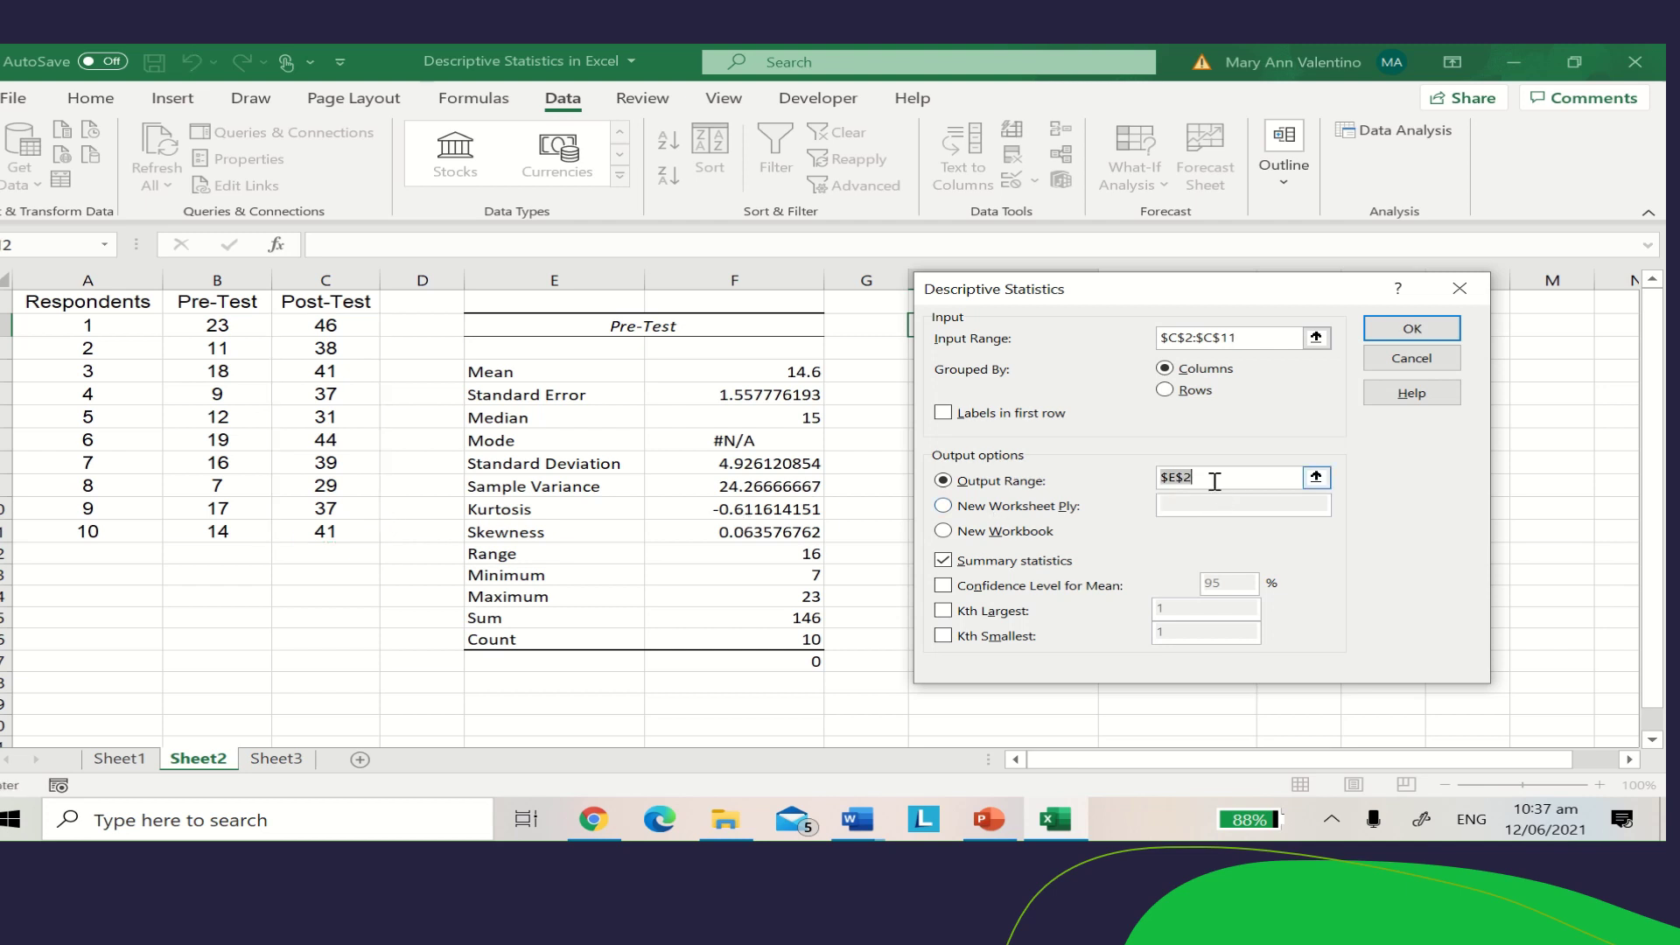
{"action": "key", "text": "BackSpace"}
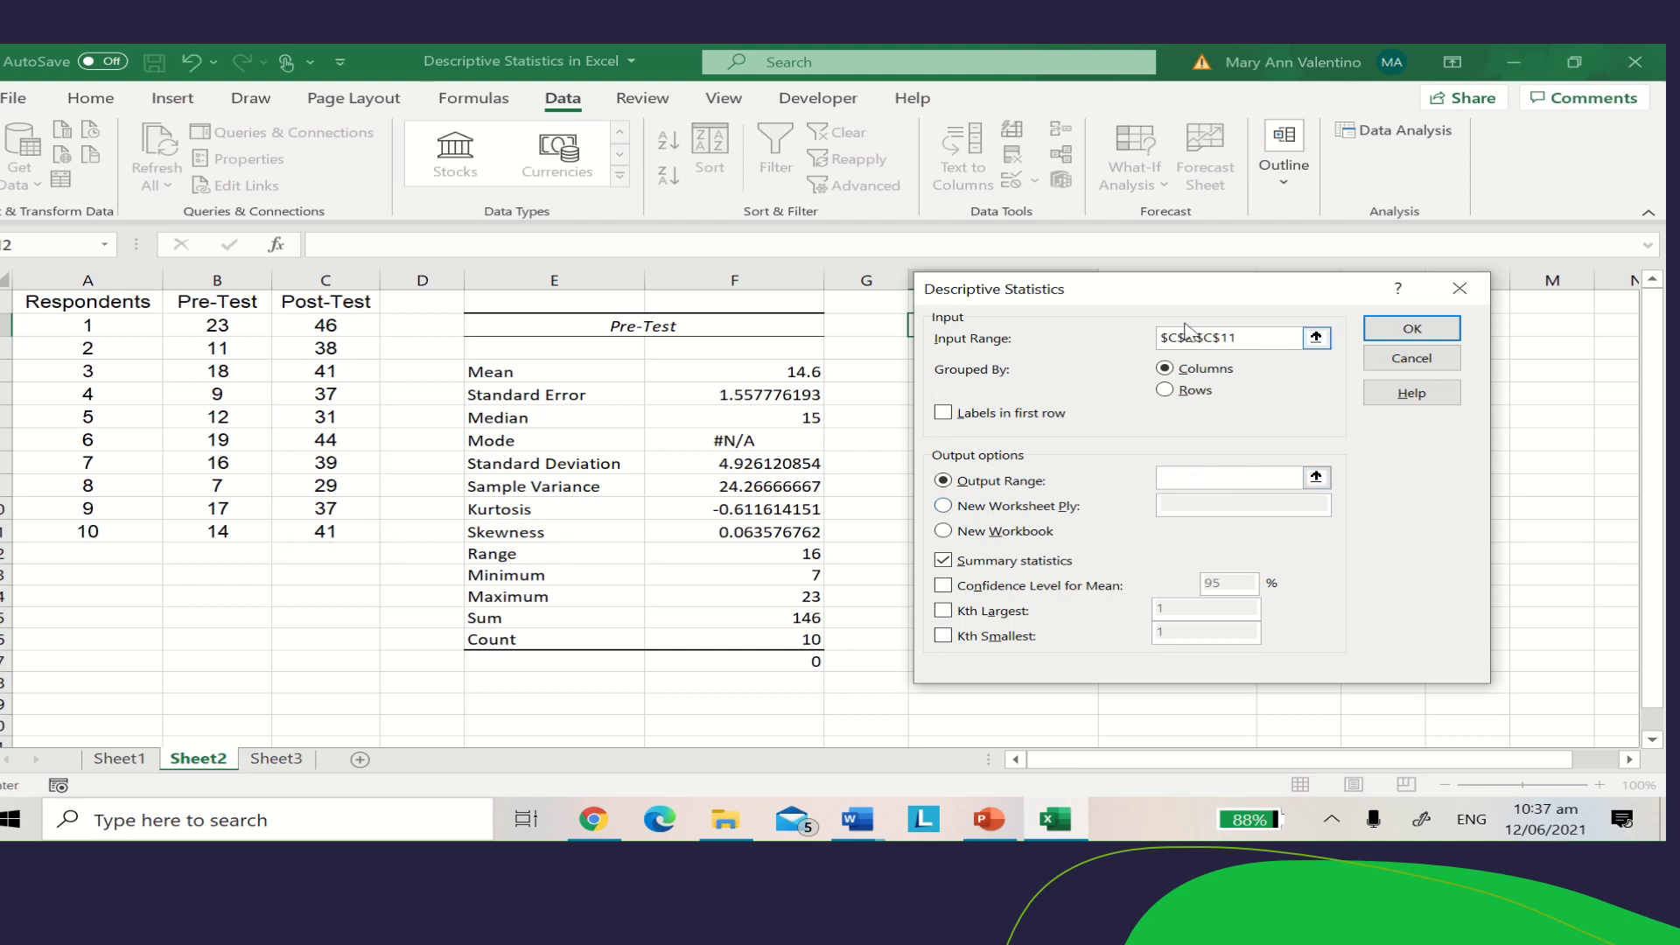
{"action": "left_click_drag", "start_coordinate": [1155, 292], "coordinate": [1367, 304]}
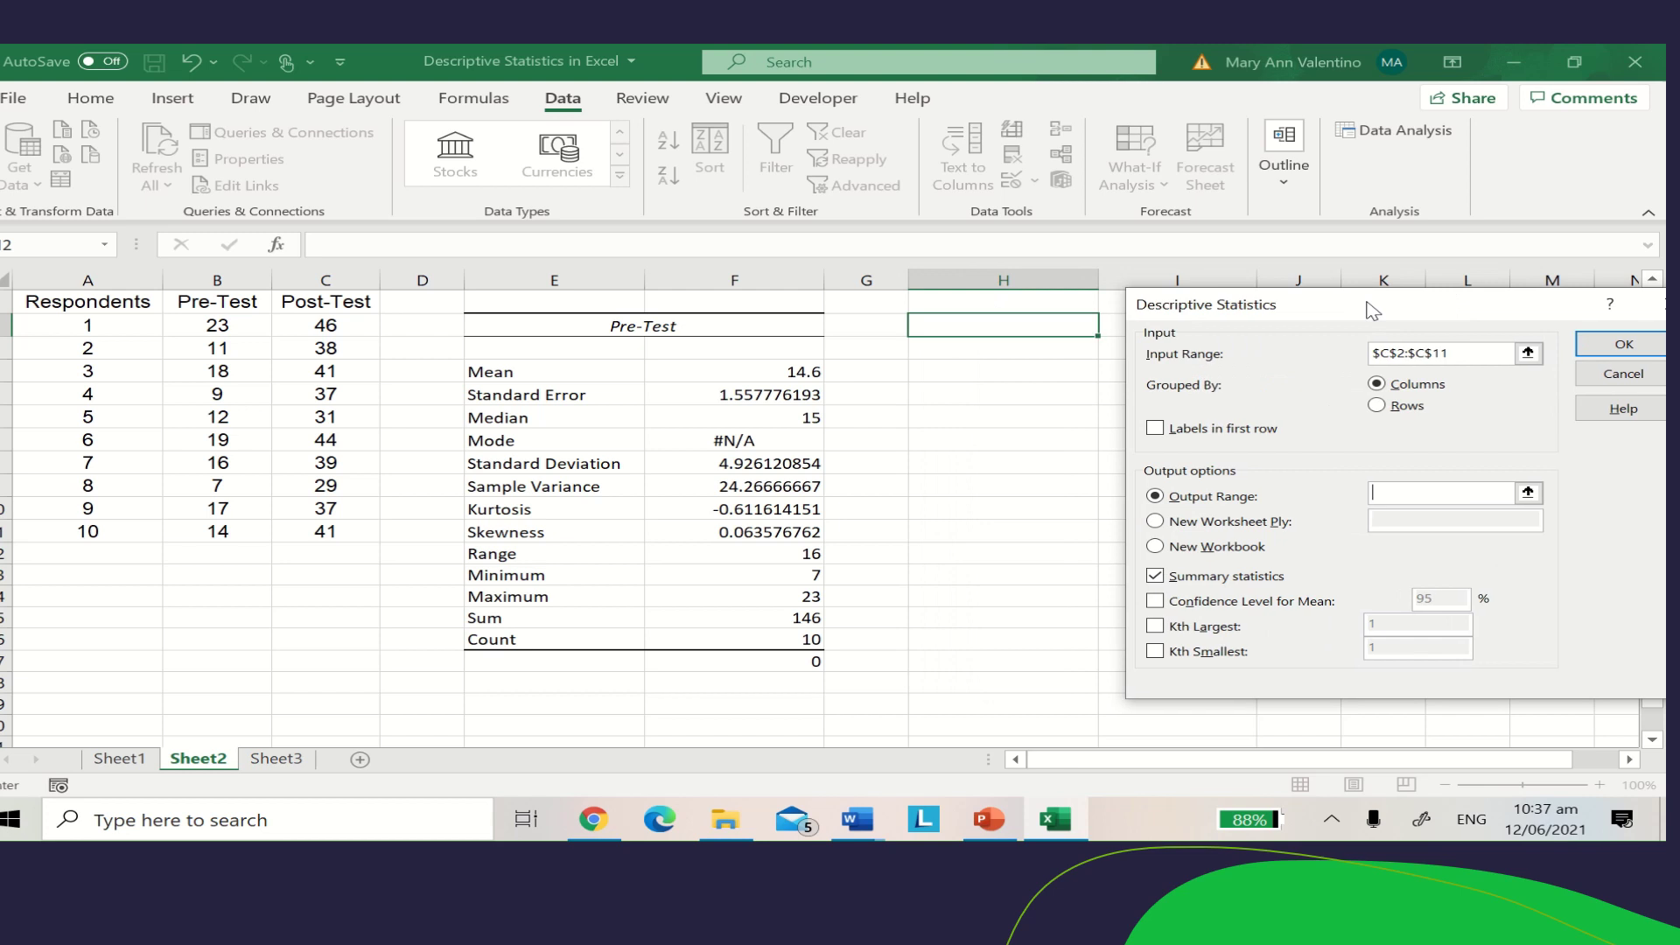
{"action": "left_click", "coordinate": [1015, 328]}
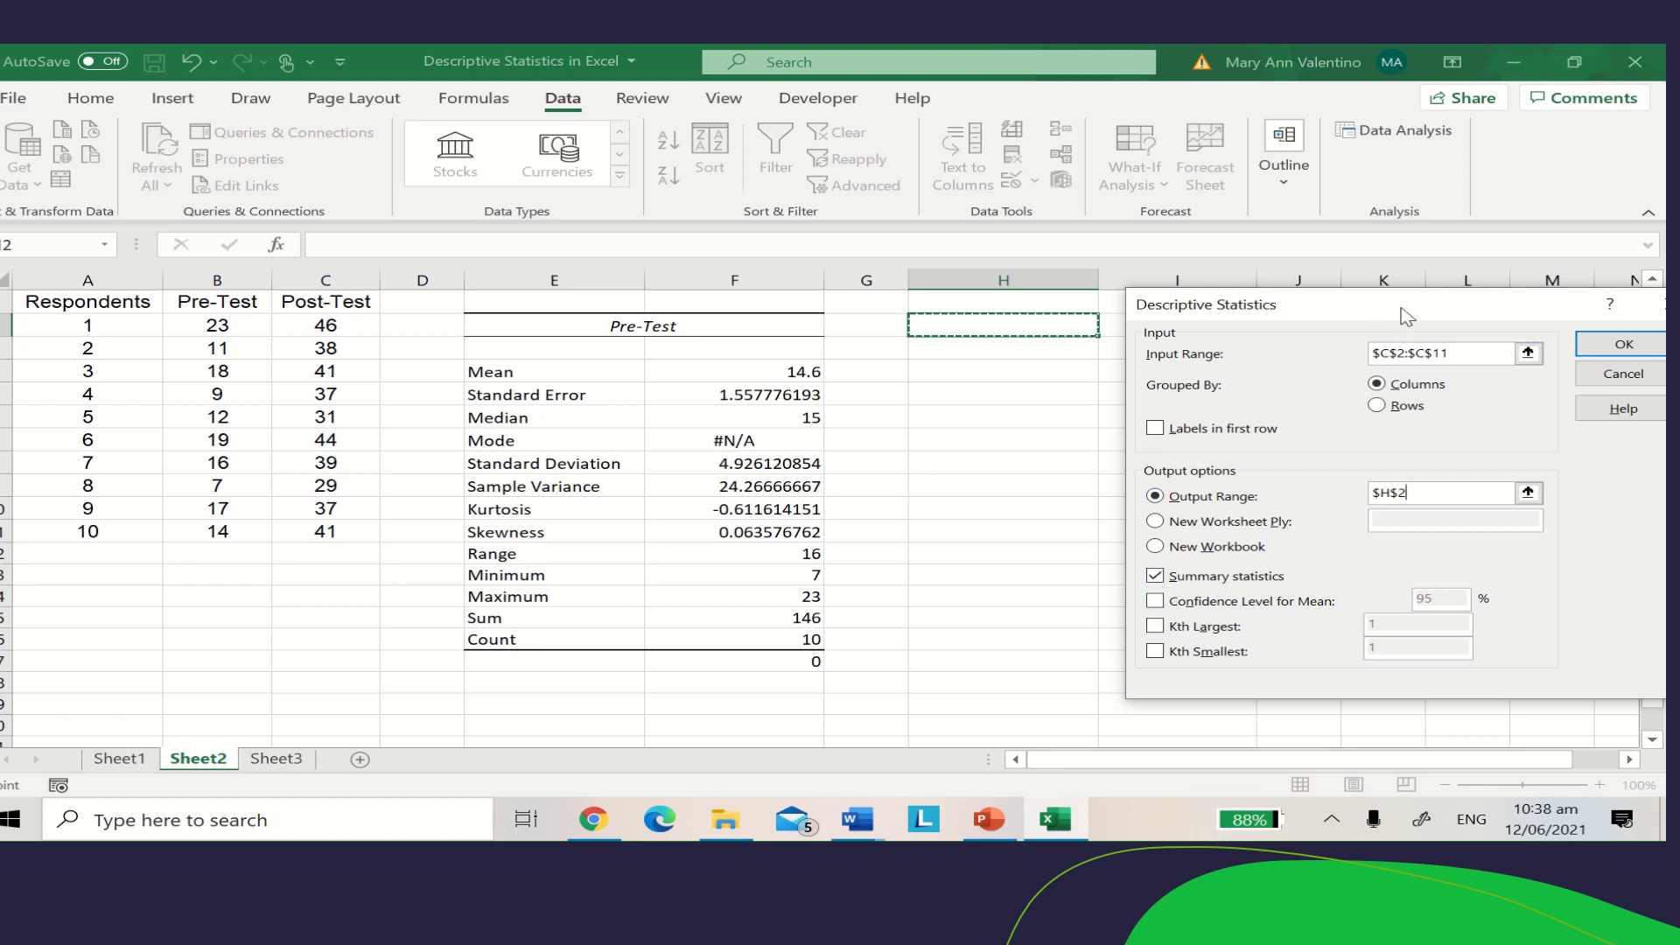
{"action": "left_click_drag", "start_coordinate": [1405, 313], "coordinate": [1054, 503]}
{"action": "left_click", "coordinate": [1271, 532]}
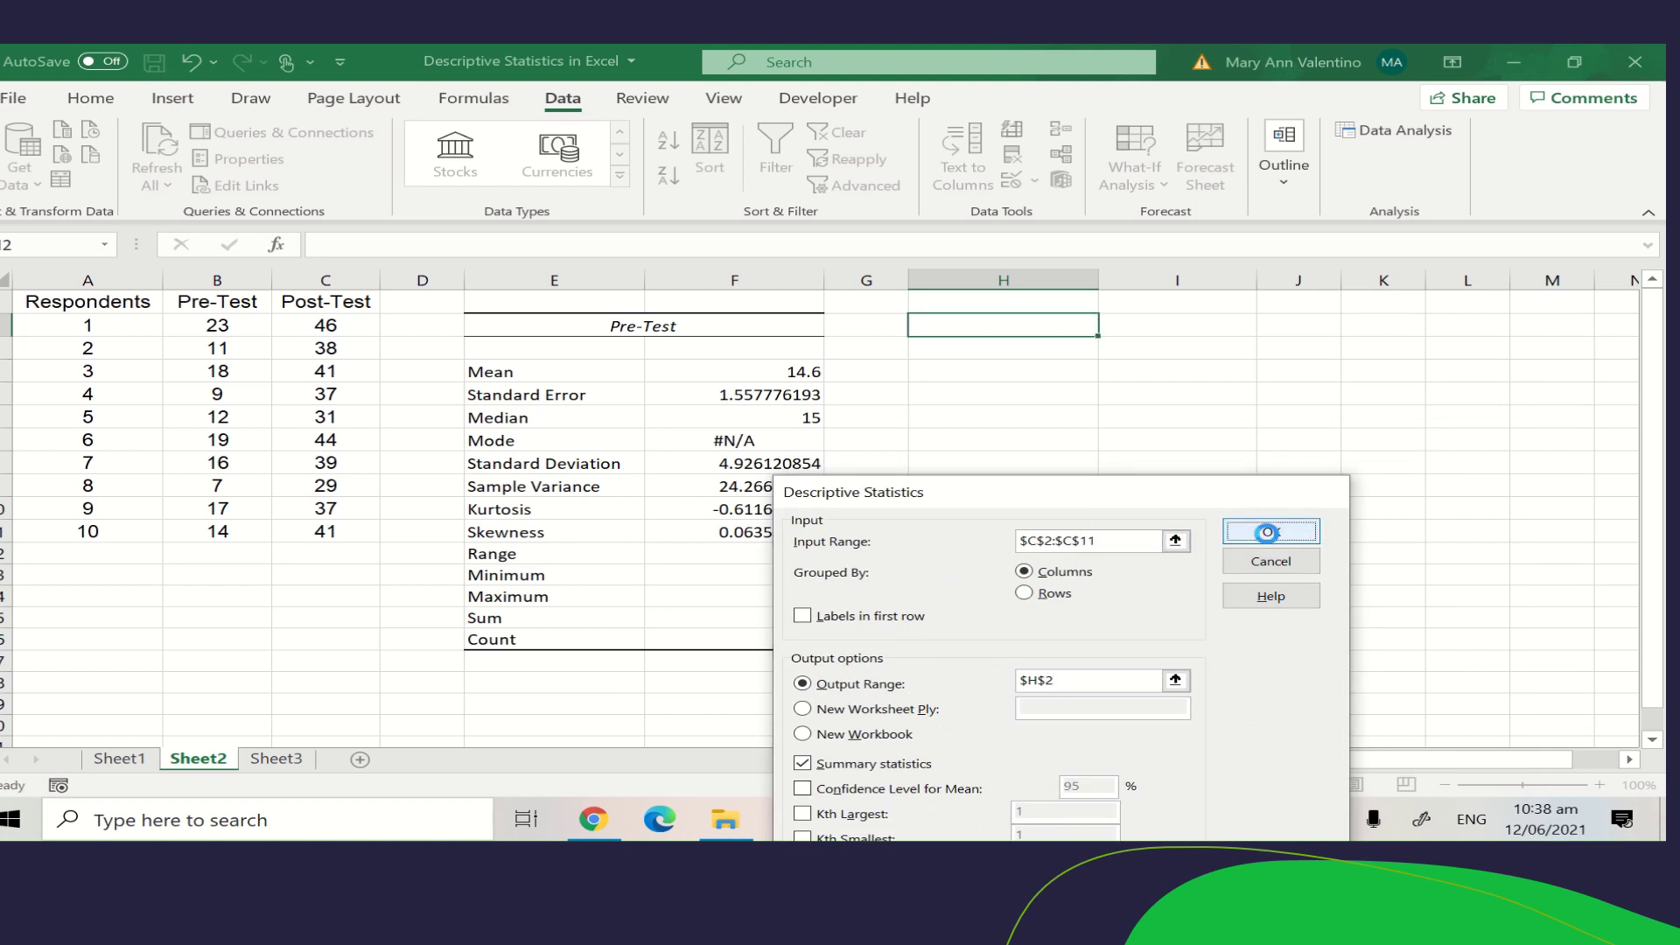
Replace the Column1 heading in cell H2 with 'Post_Test'.
{"action": "left_click", "coordinate": [1052, 327]}
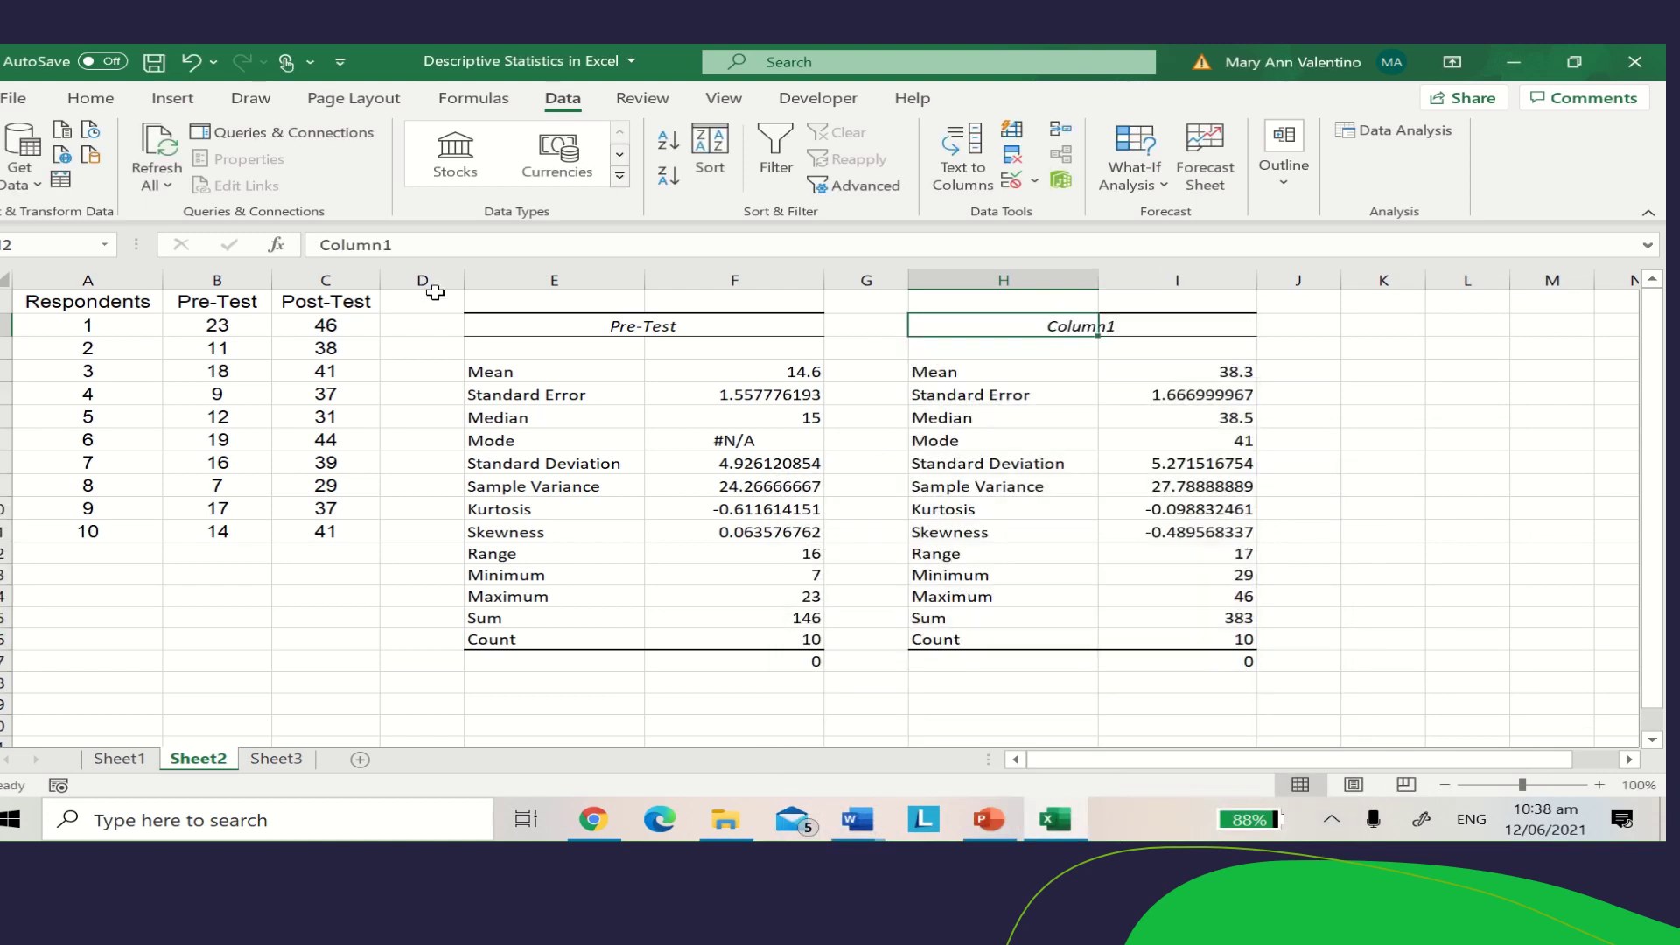
{"action": "left_click_drag", "start_coordinate": [398, 246], "coordinate": [280, 248]}
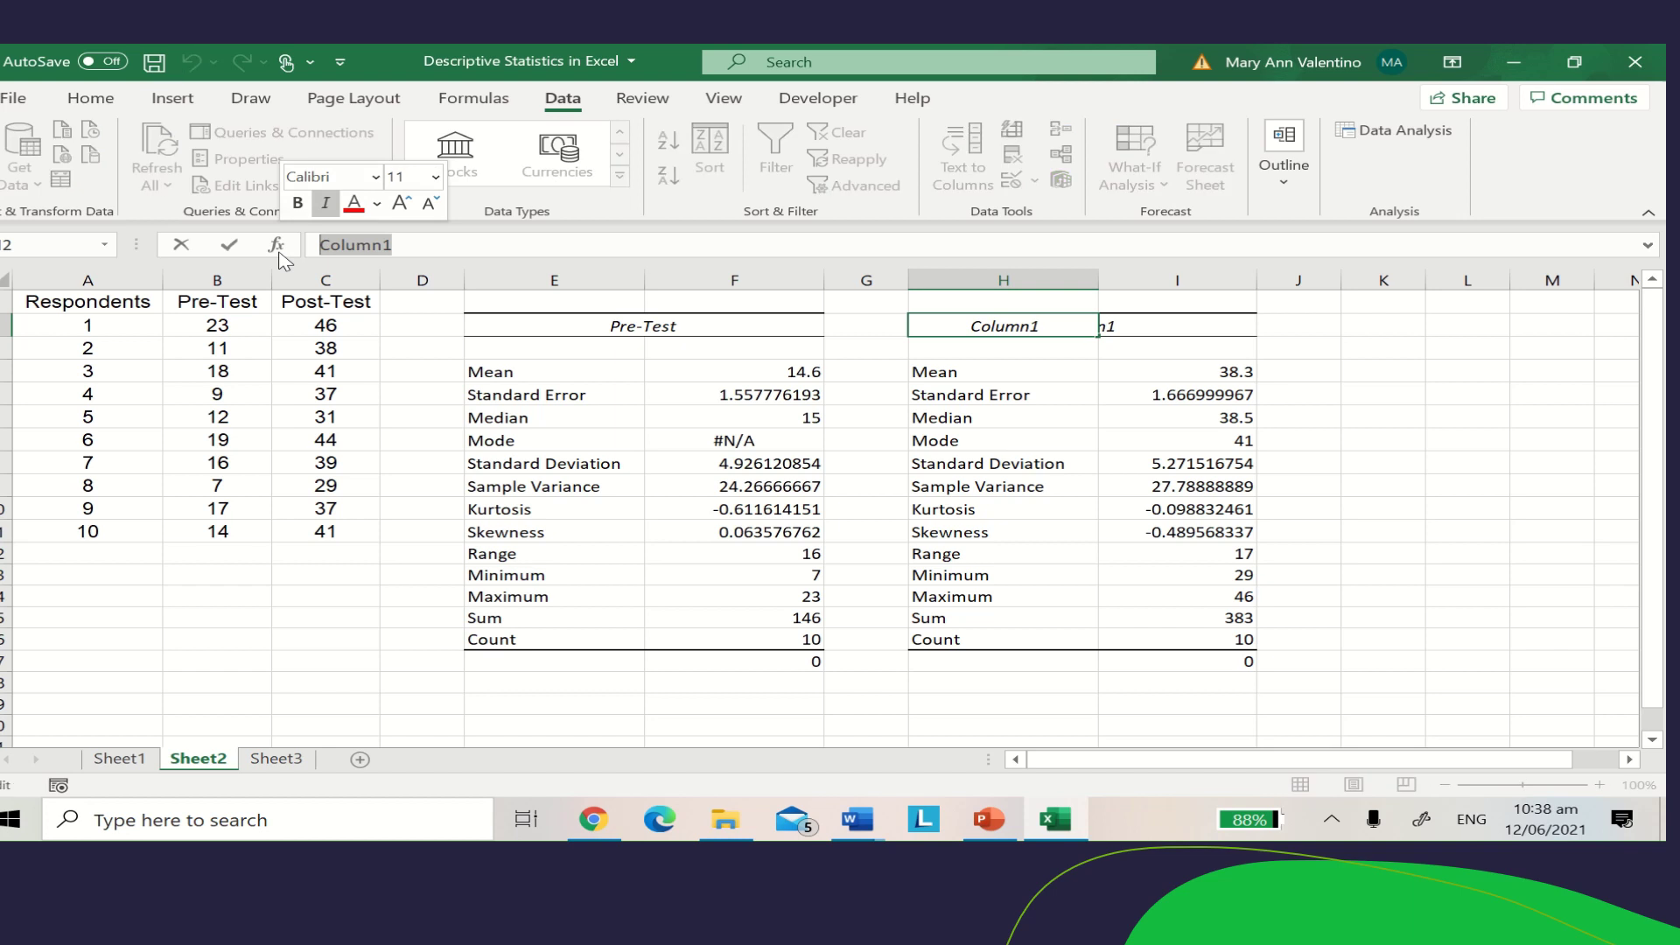
{"action": "type", "text": "post"}
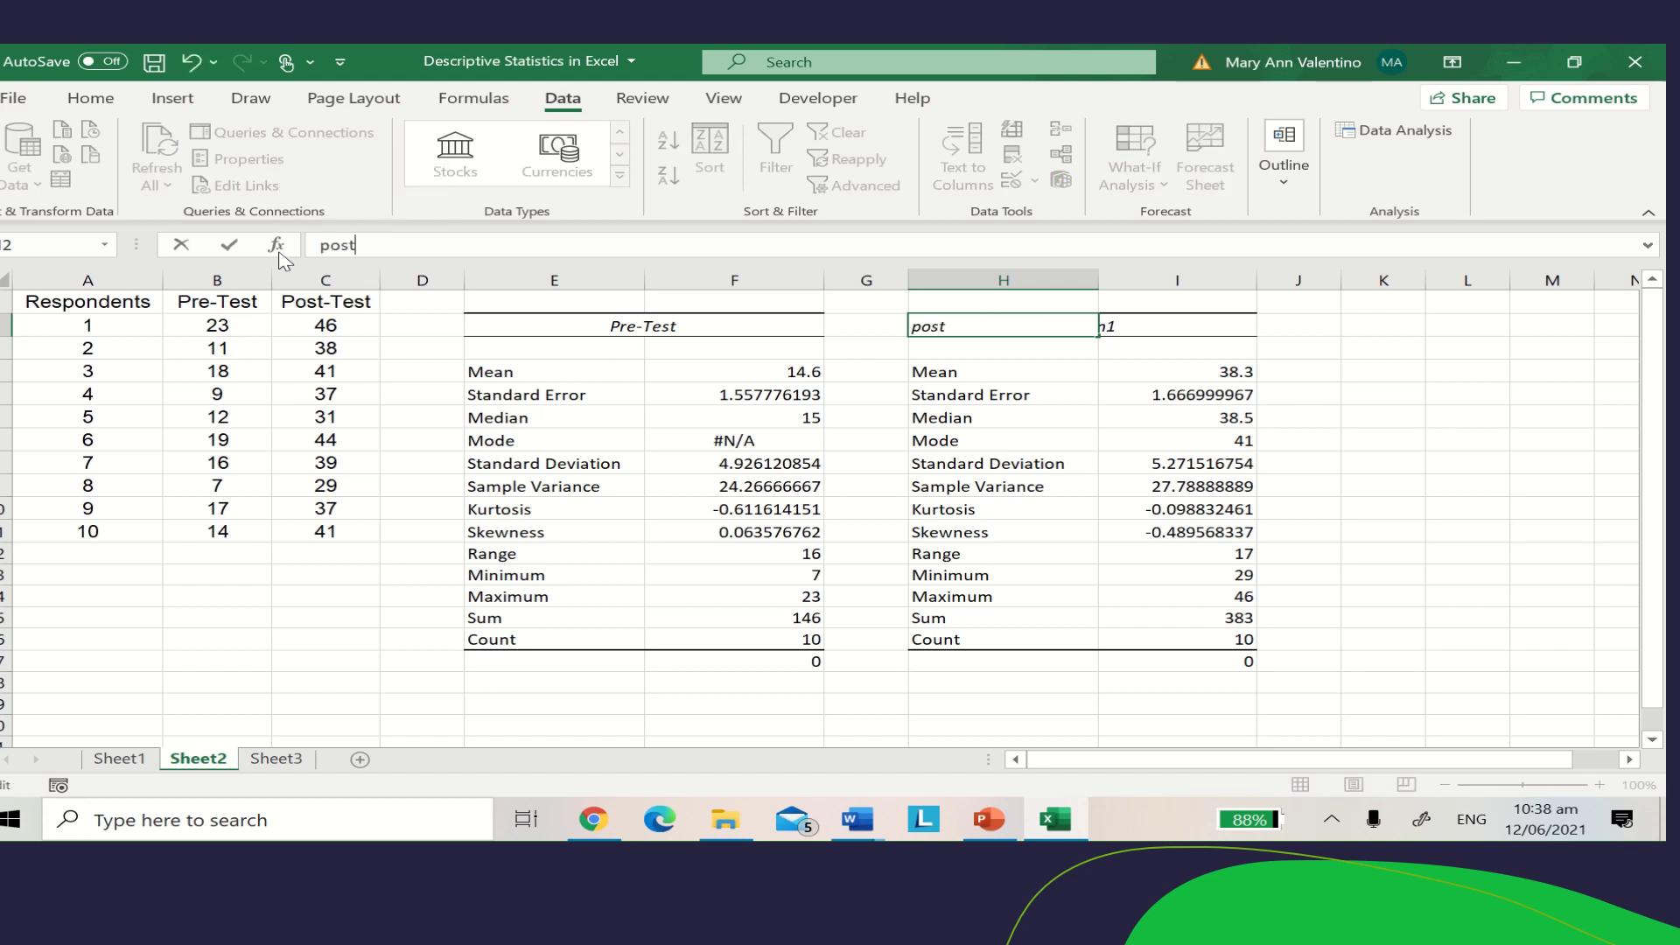
{"action": "key", "text": "BackSpace"}
{"action": "key", "text": "BackSpace"}
{"action": "key", "text": "BackSpace"}
{"action": "key", "text": "BackSpace"}
{"action": "type", "text": "Post_Test"}
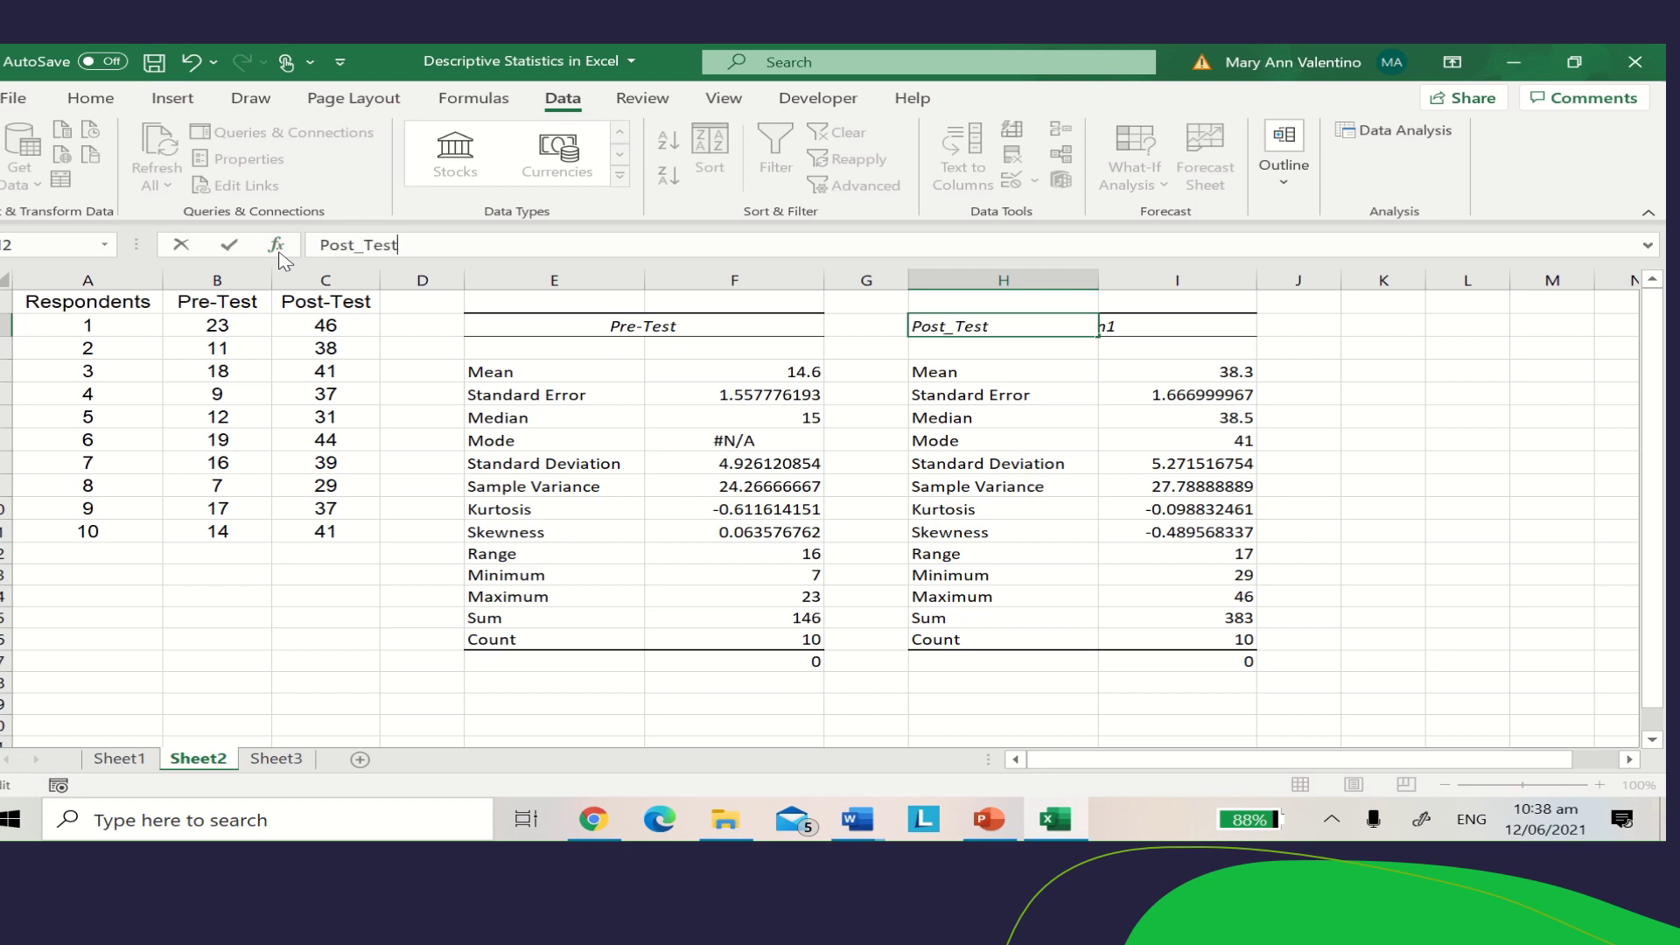
{"action": "left_click", "coordinate": [1440, 526]}
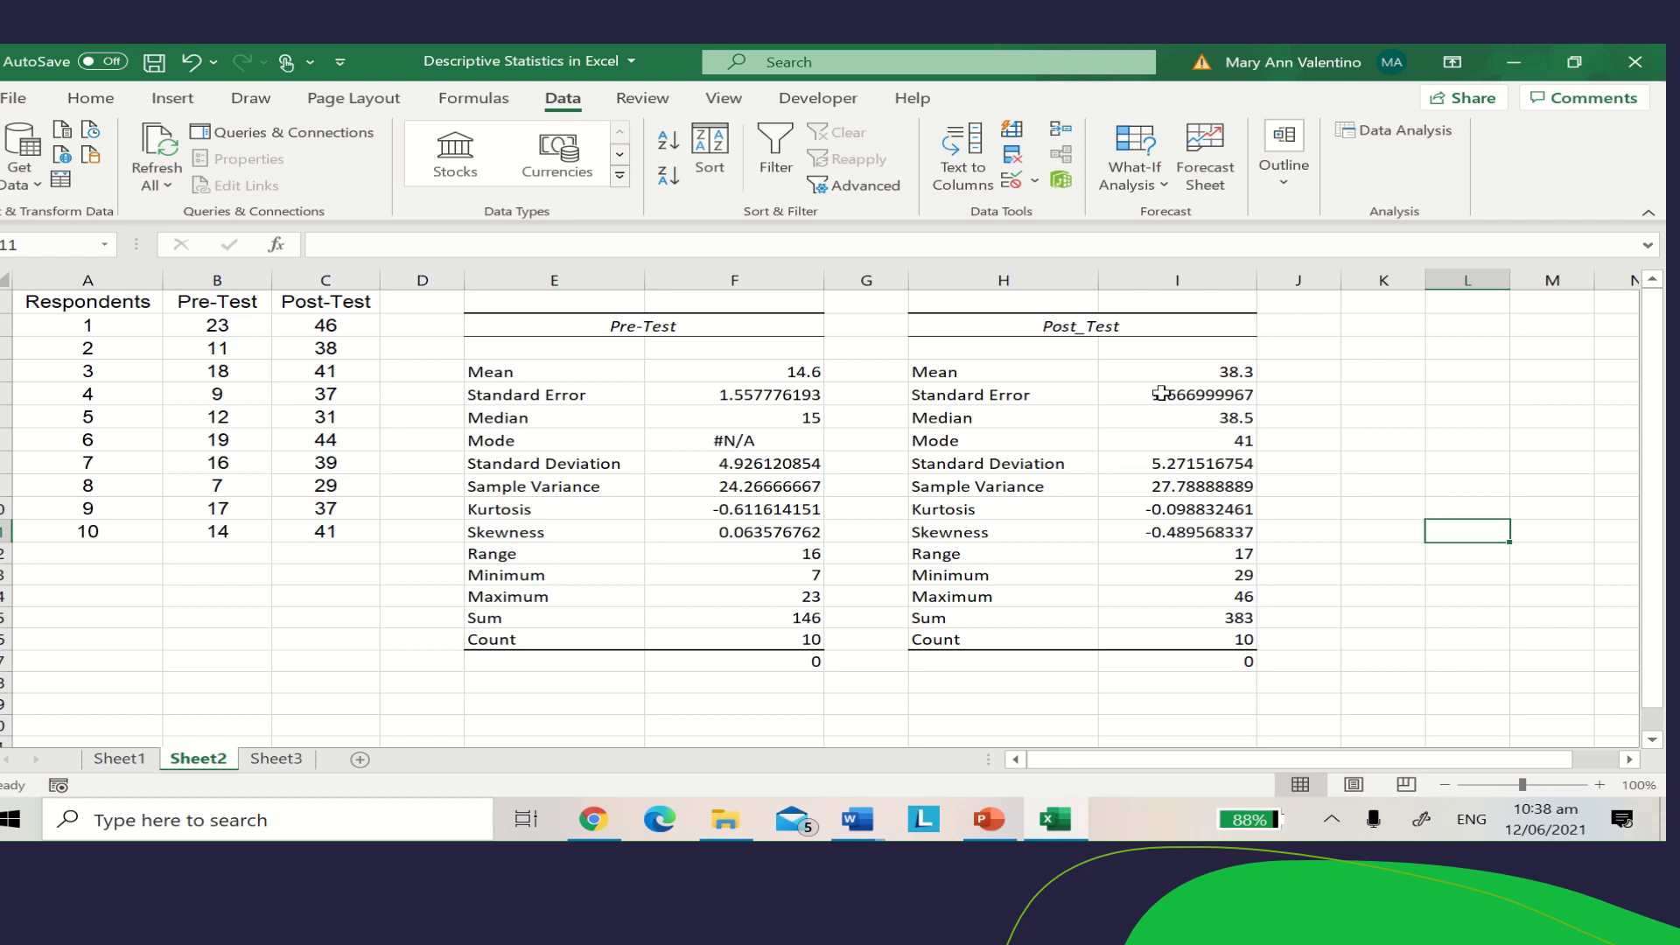
{"action": "left_click", "coordinate": [1224, 375]}
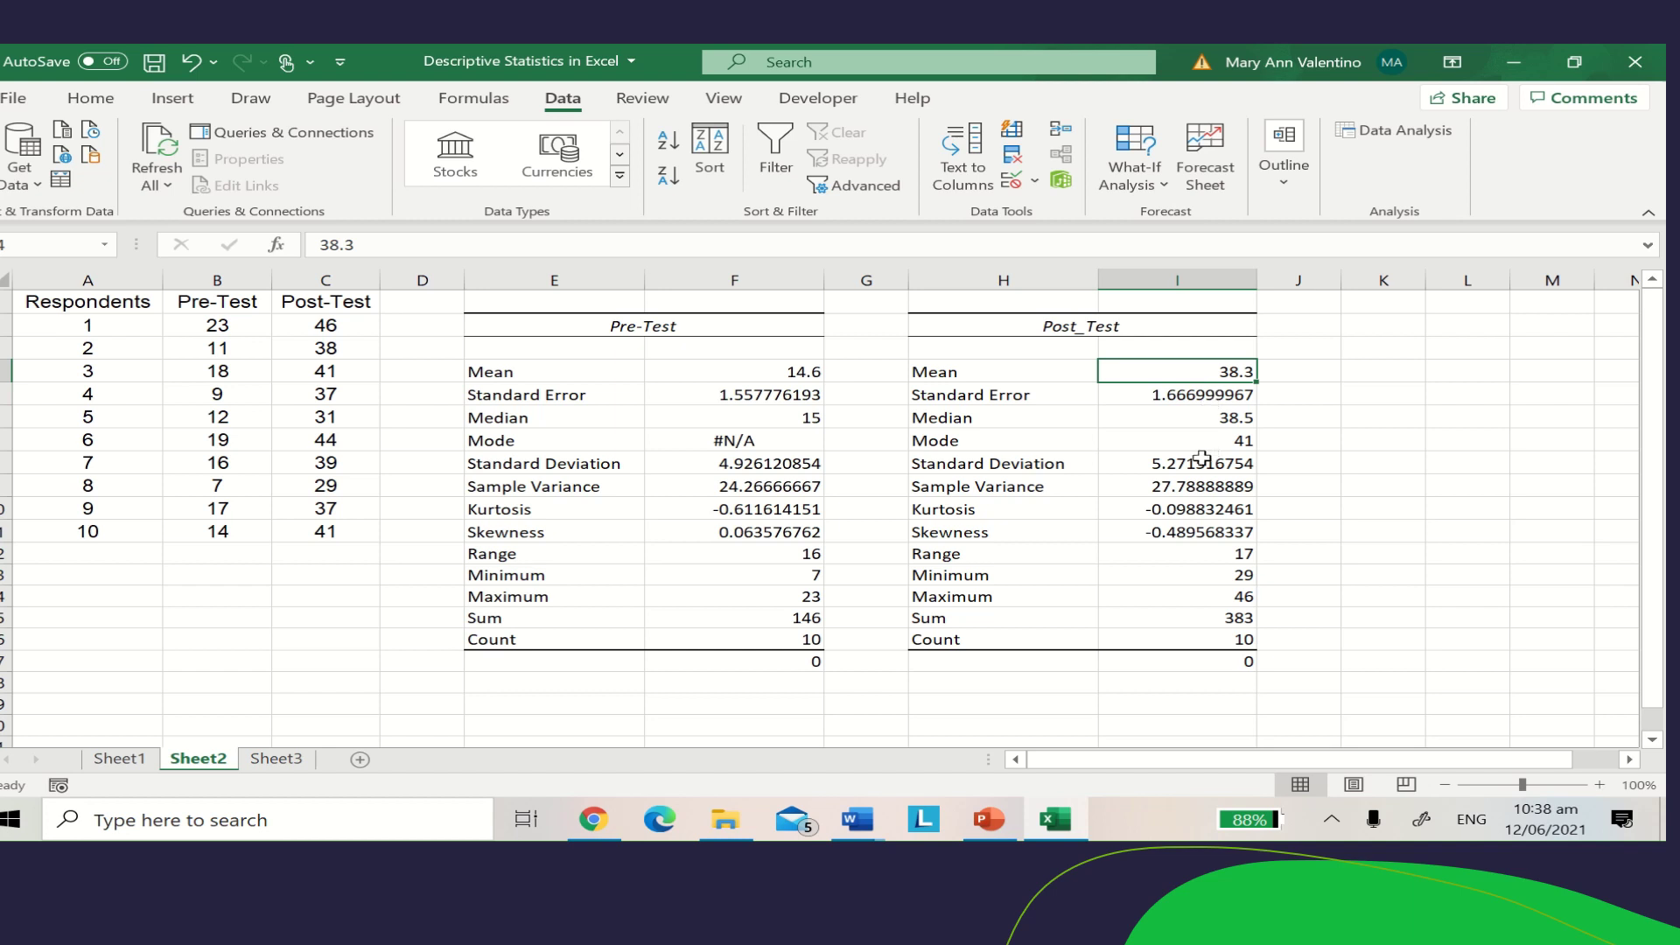
{"action": "left_click", "coordinate": [1229, 425]}
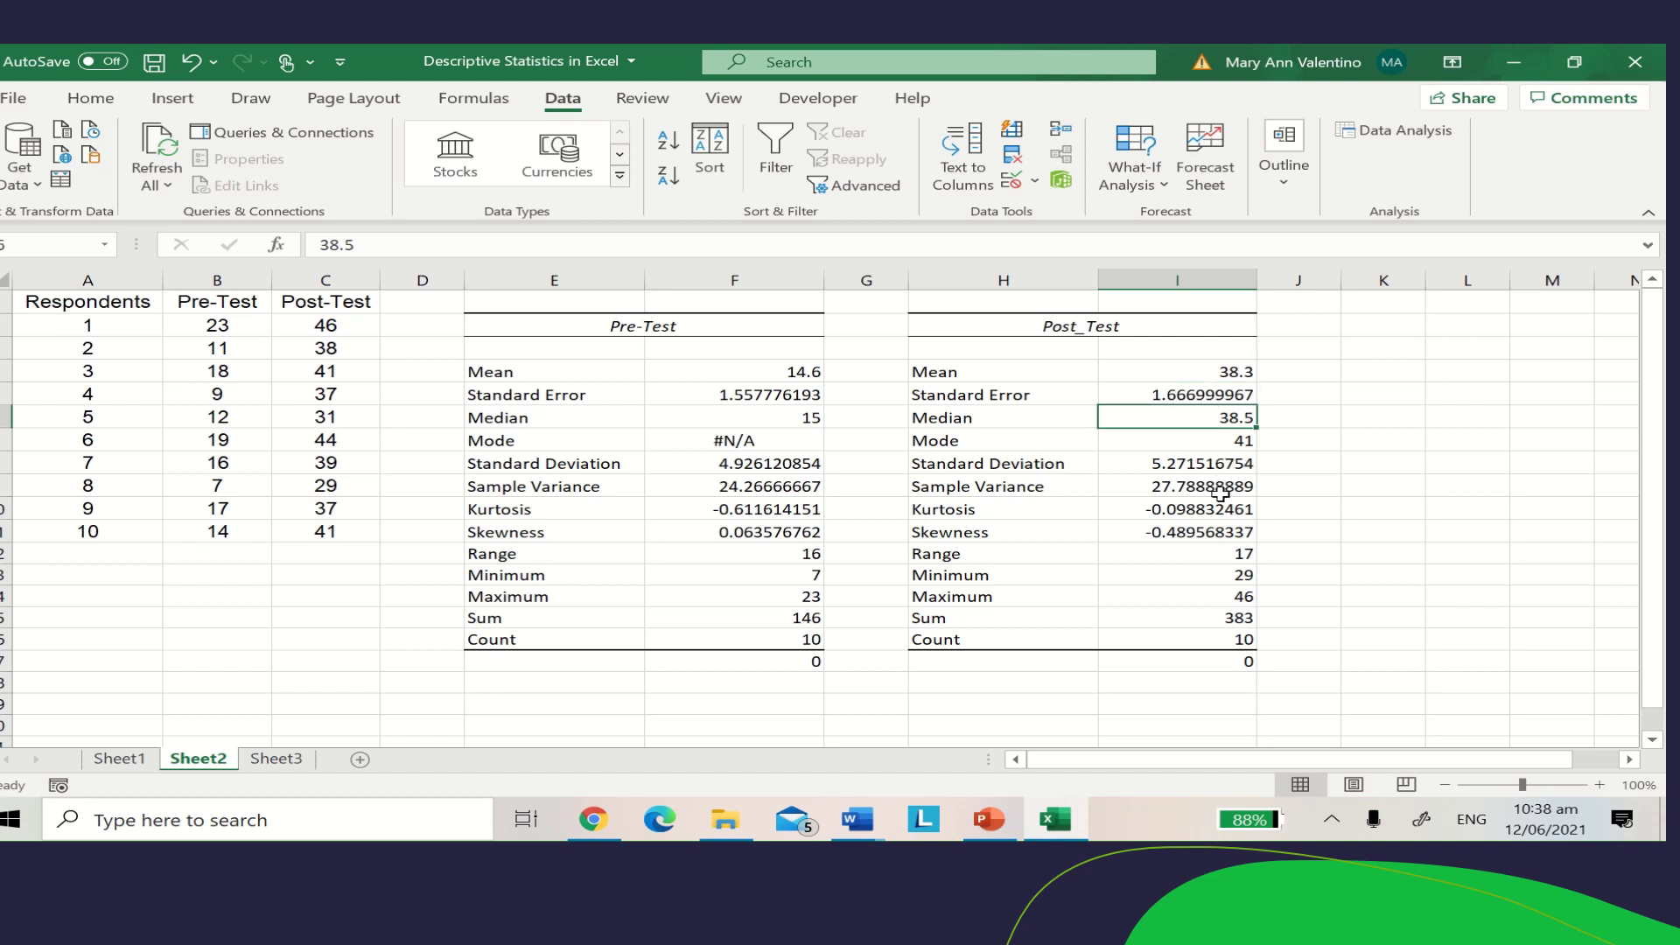
{"action": "left_click", "coordinate": [1230, 440]}
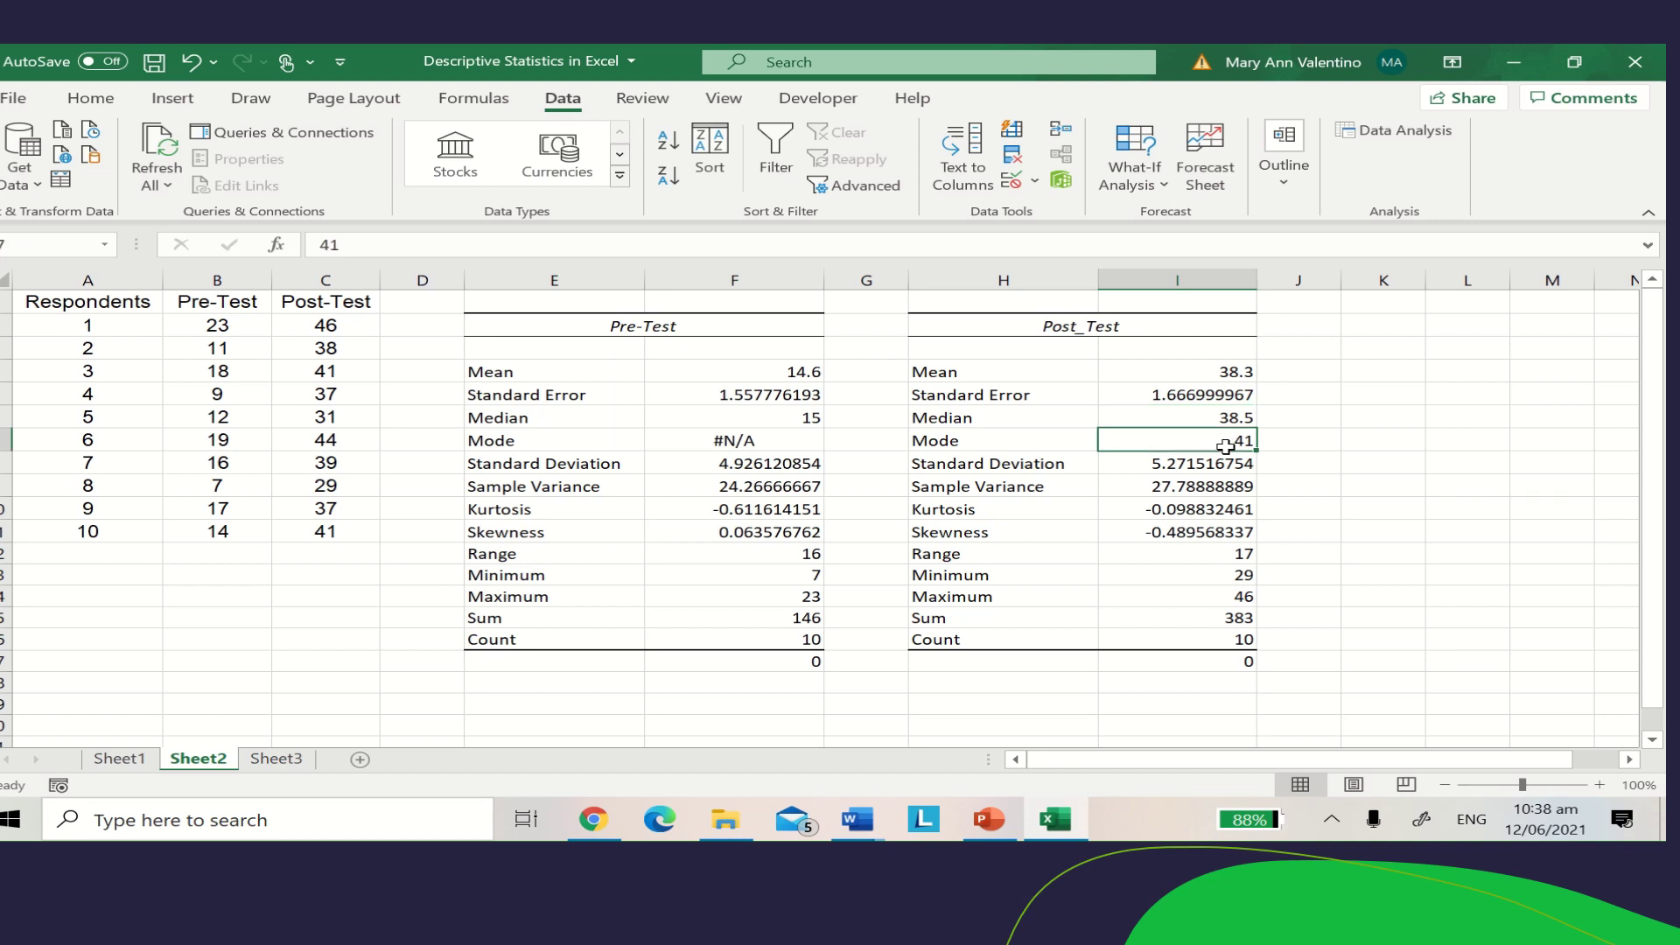
{"action": "left_click", "coordinate": [1171, 465]}
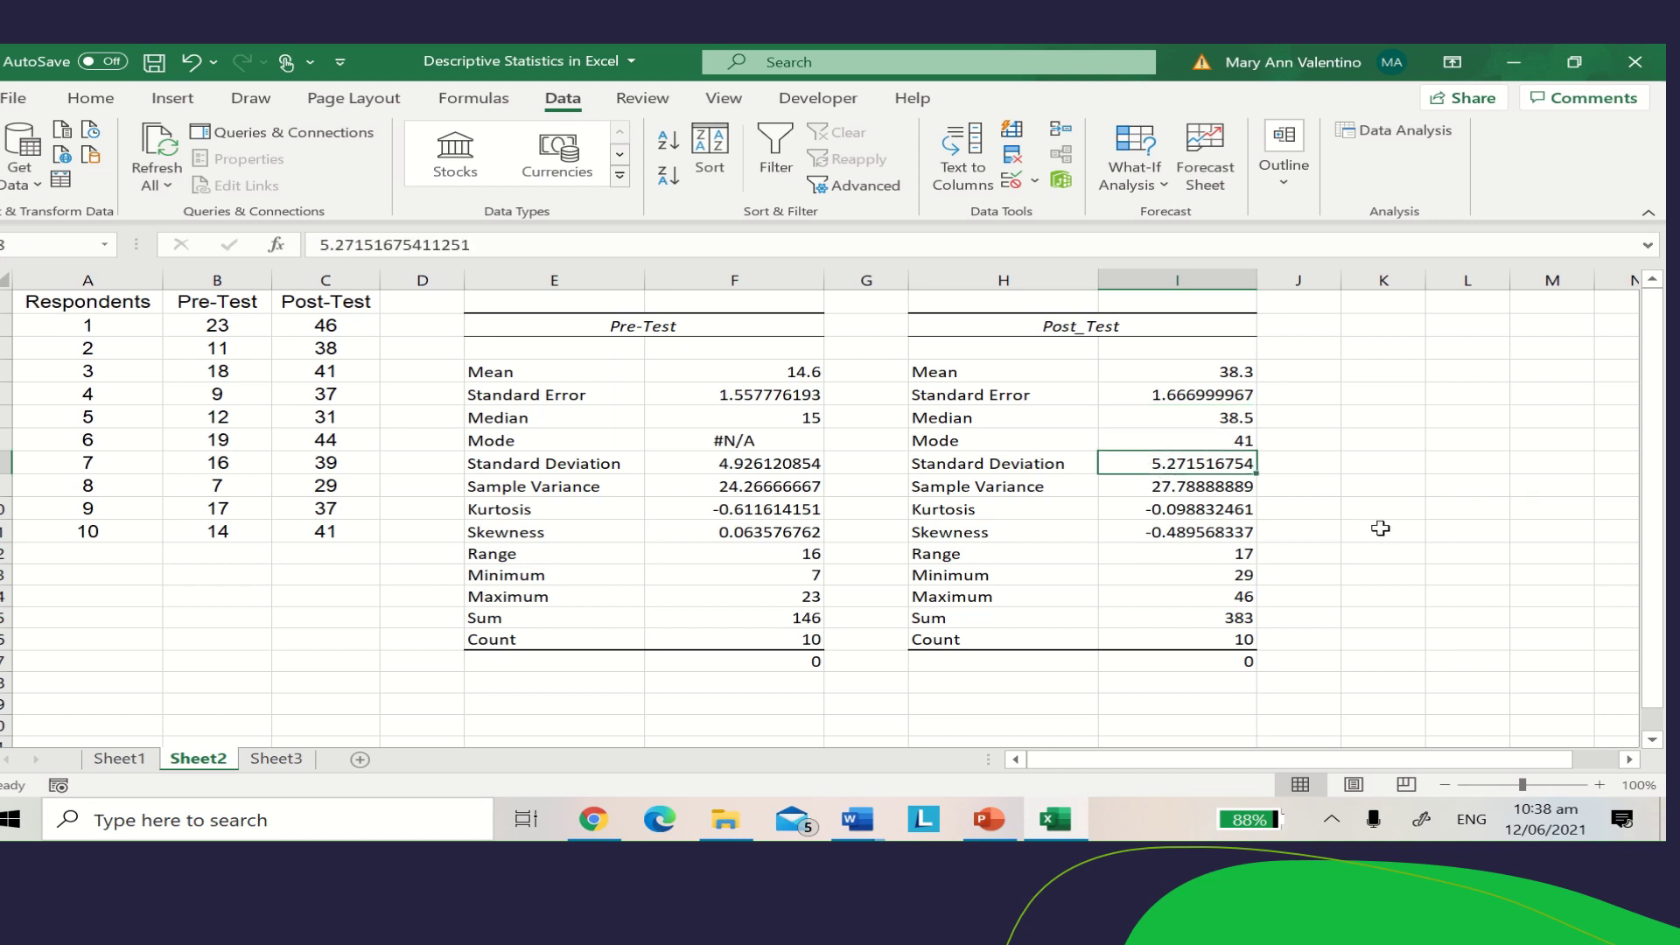